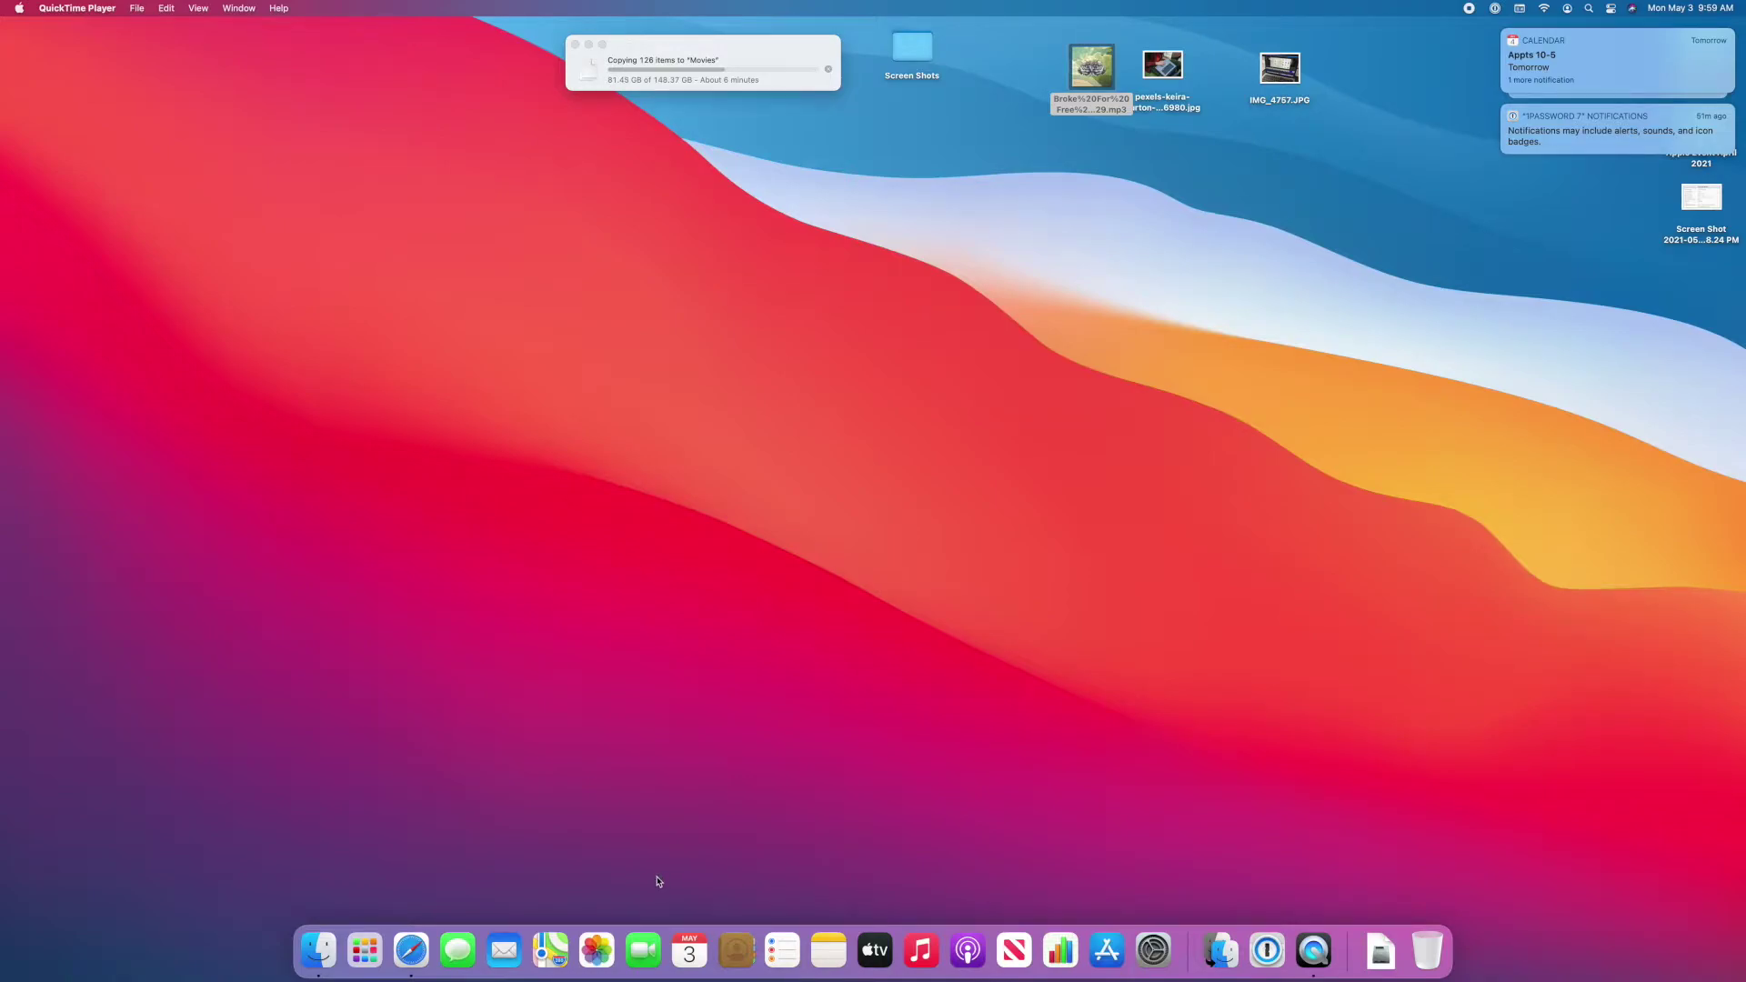
Step: Open drive.google.com in Safari
{"action": "left_click", "coordinate": [411, 950]}
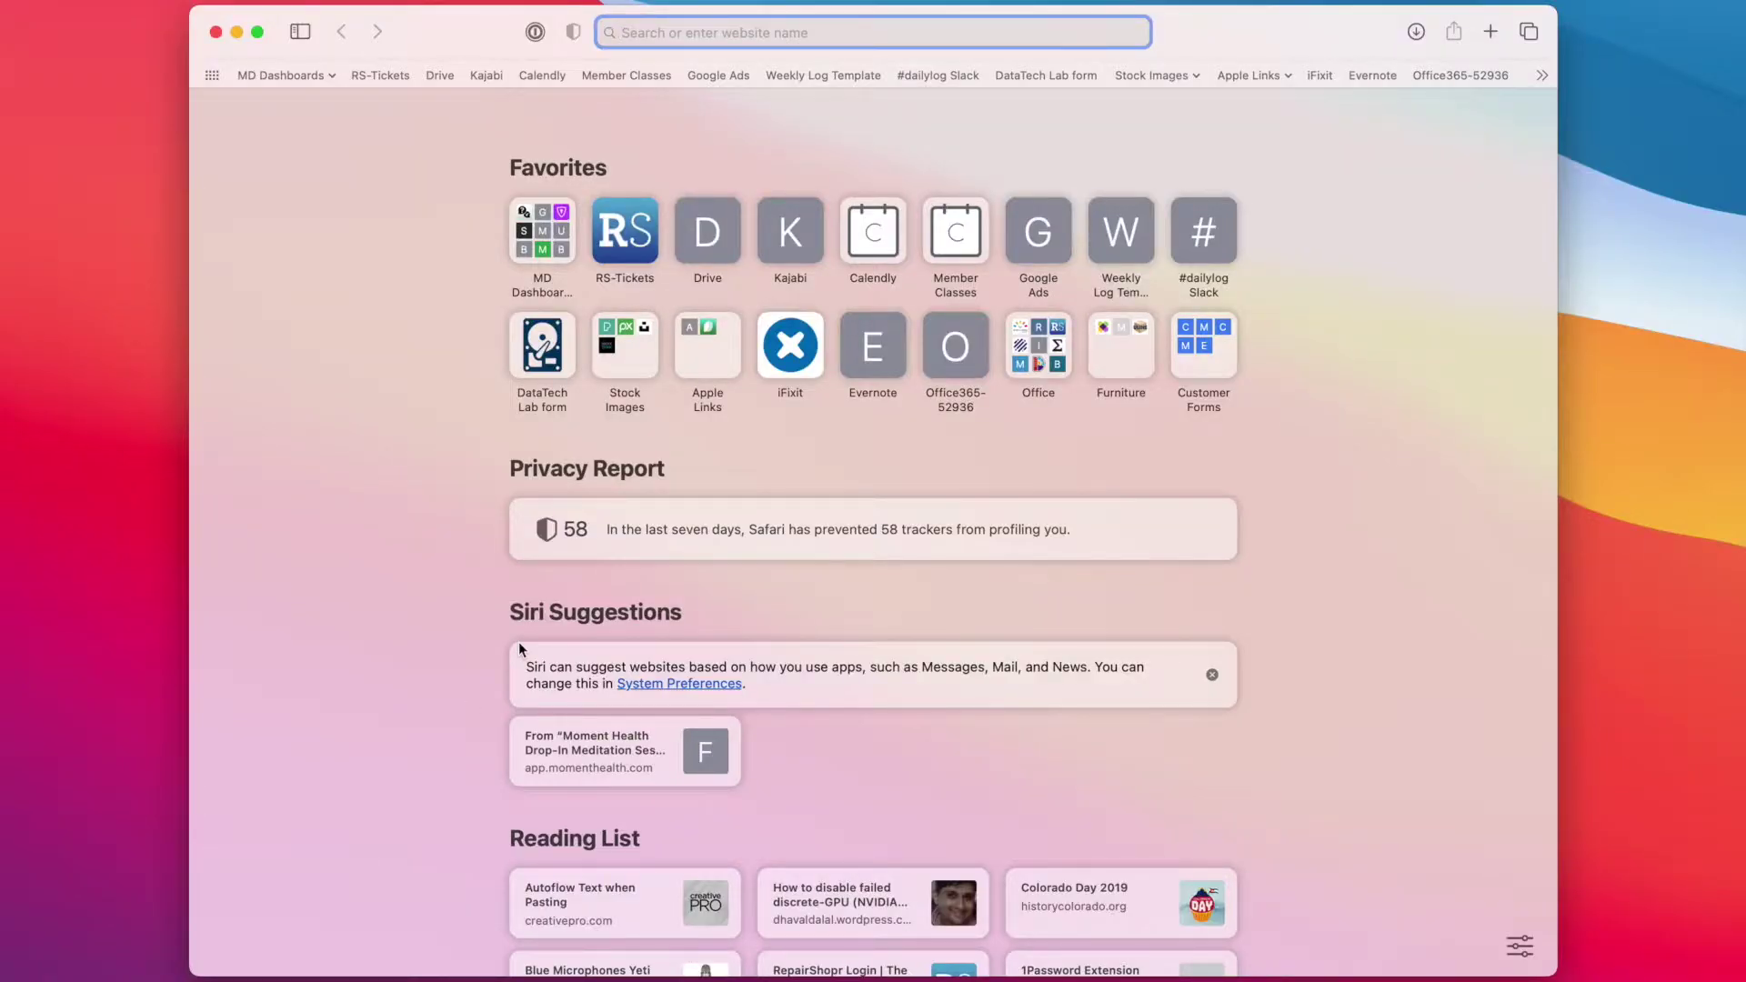
{"action": "type", "text": "drive"}
{"action": "key", "text": "Return"}
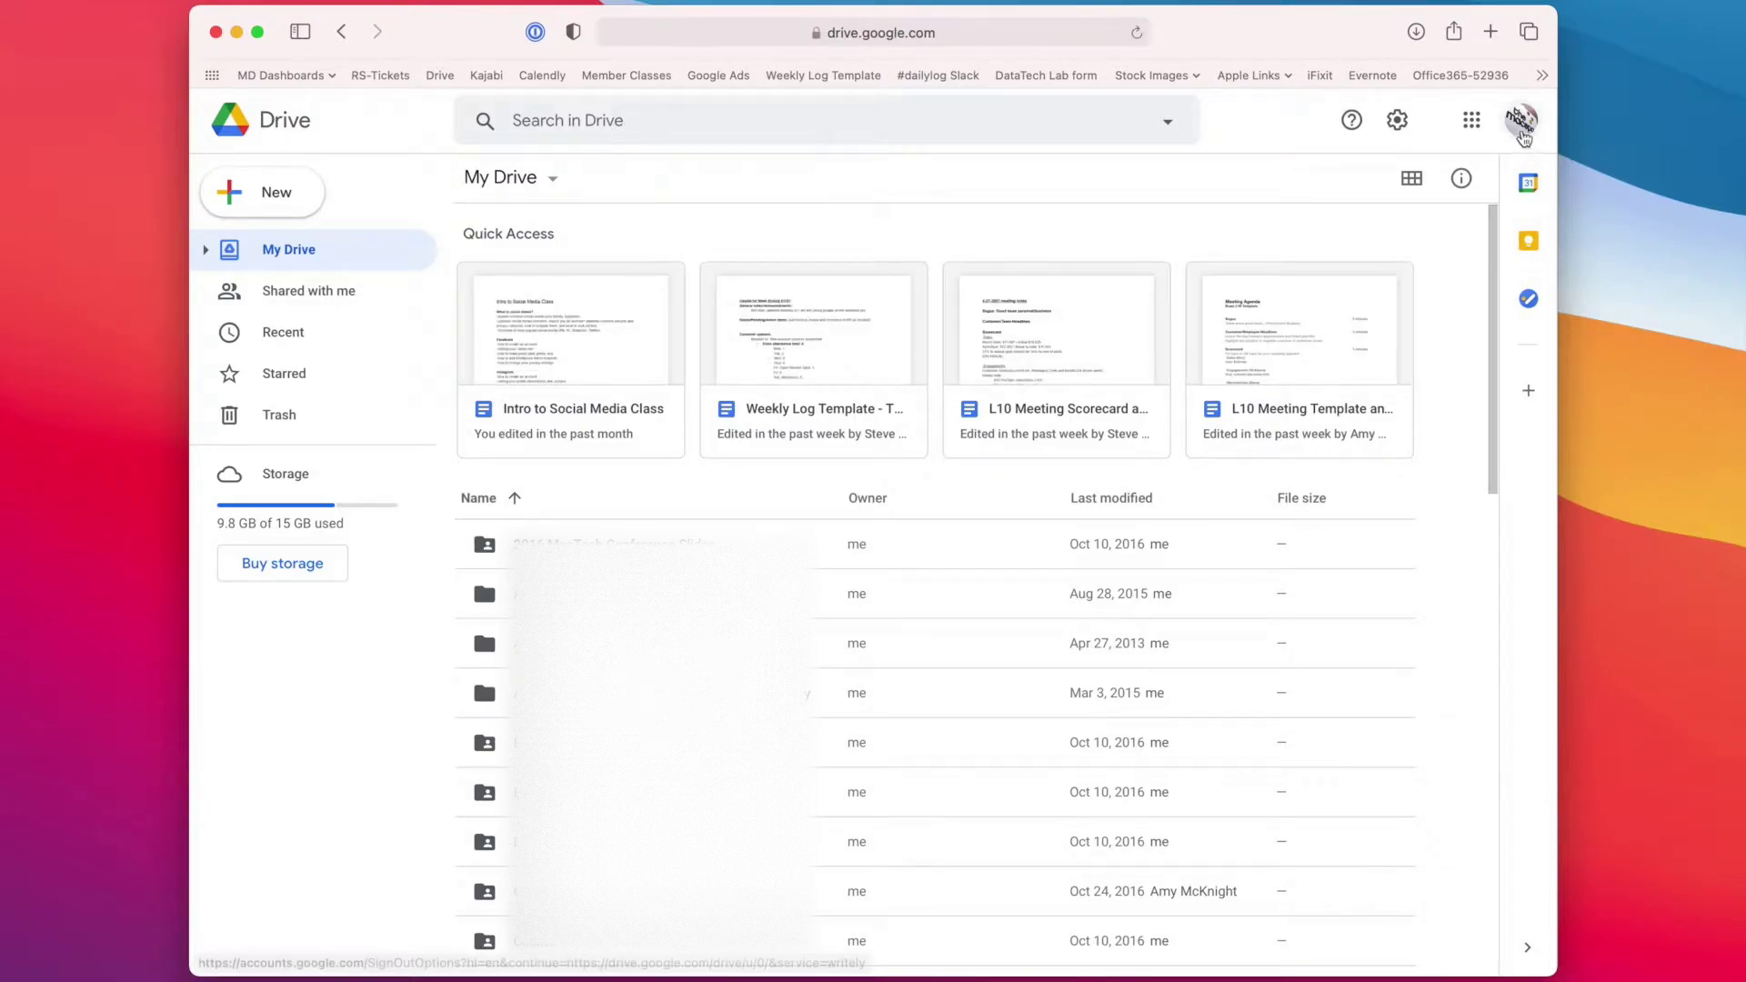
Step: Switch to the second signed-in account's My Drive and request the Drive for desktop download
{"action": "left_click", "coordinate": [1524, 121]}
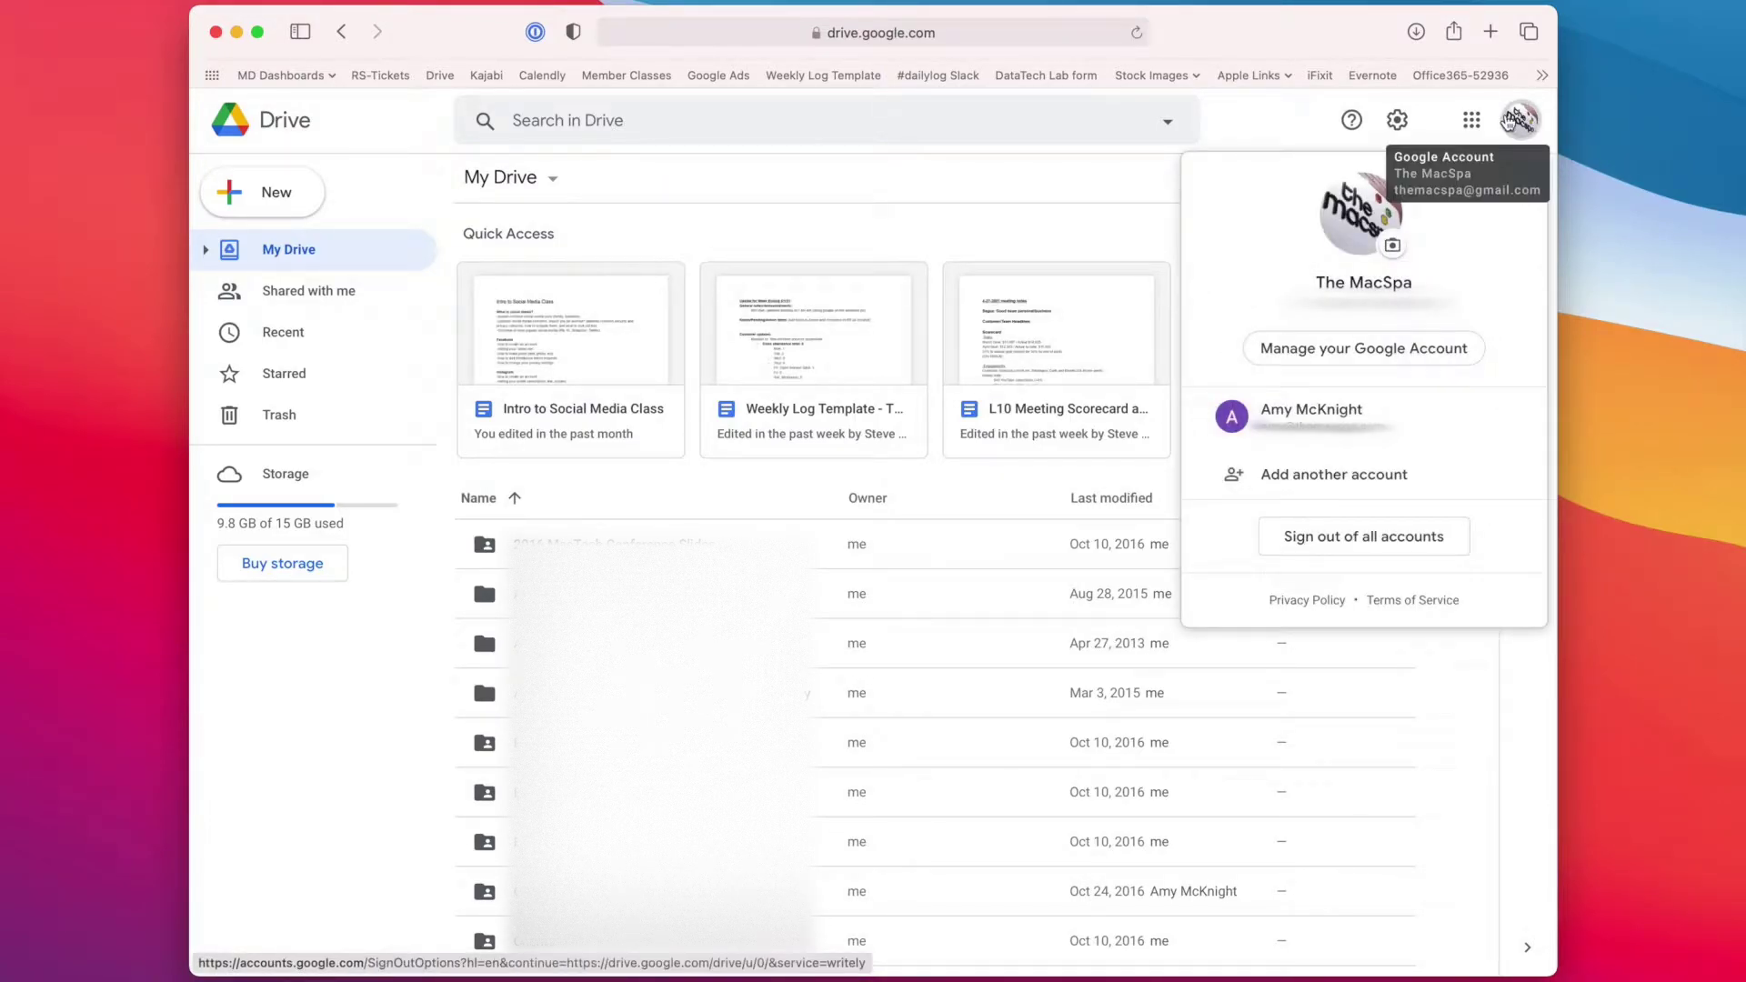
{"action": "left_click", "coordinate": [1323, 413], "text": "super"}
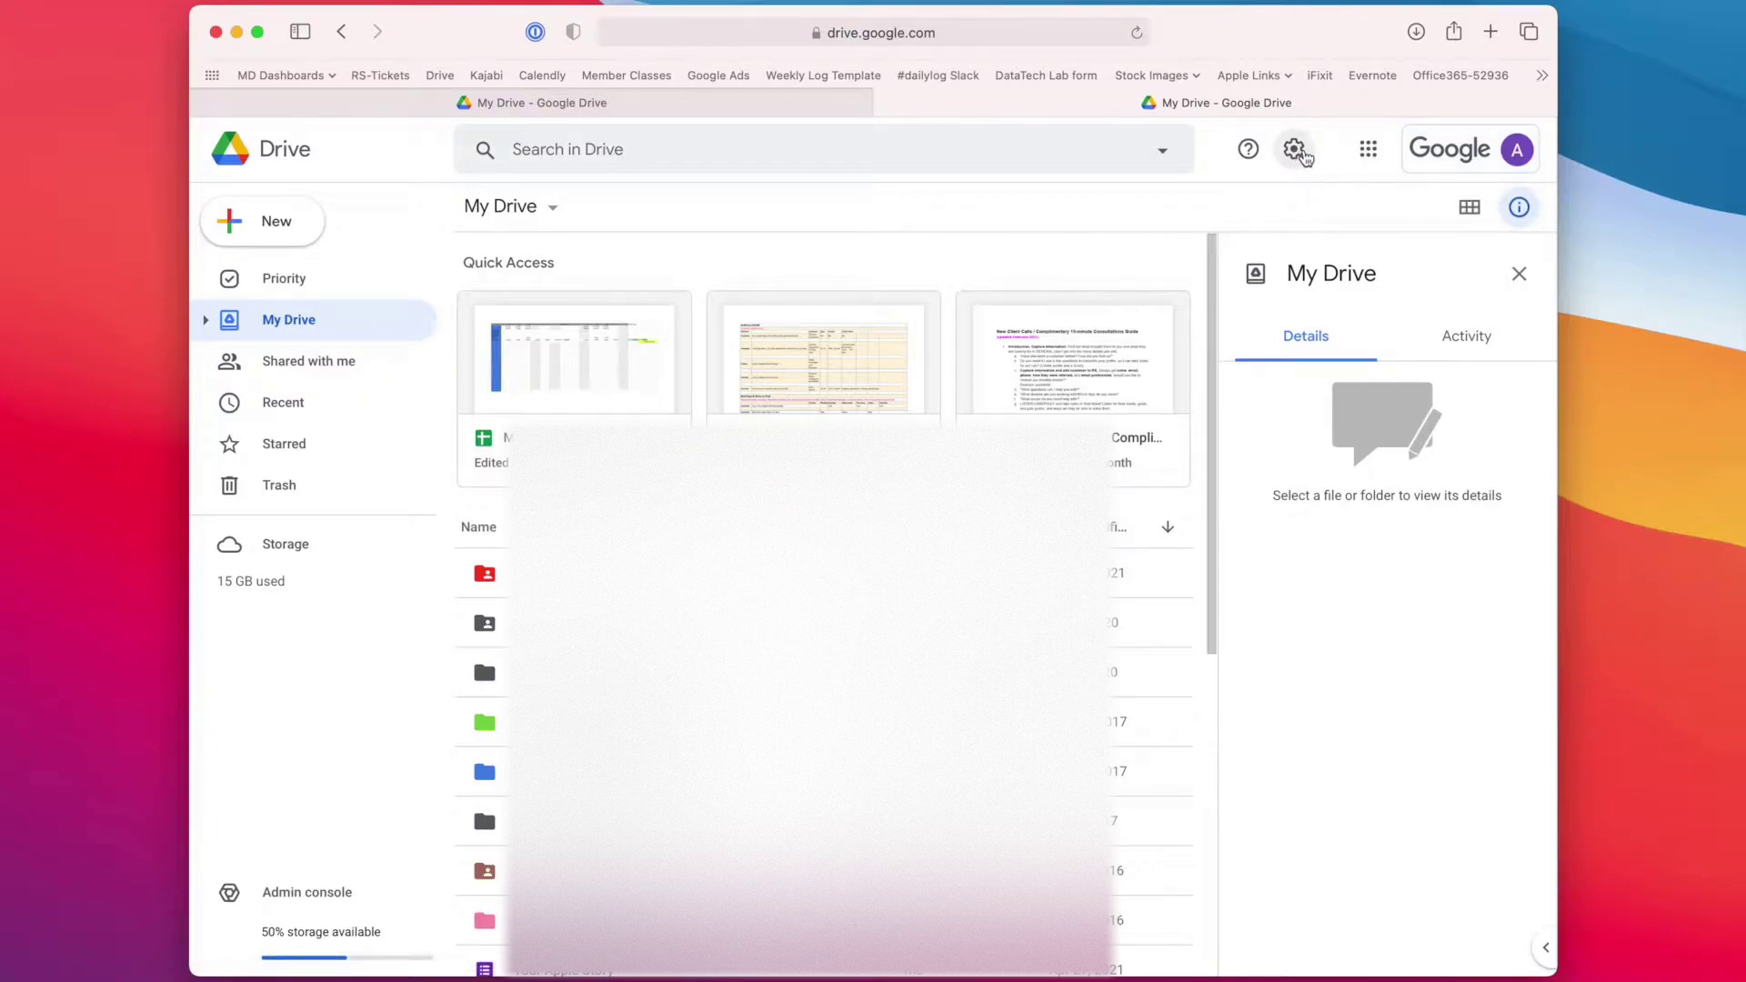
{"action": "left_click", "coordinate": [1291, 153]}
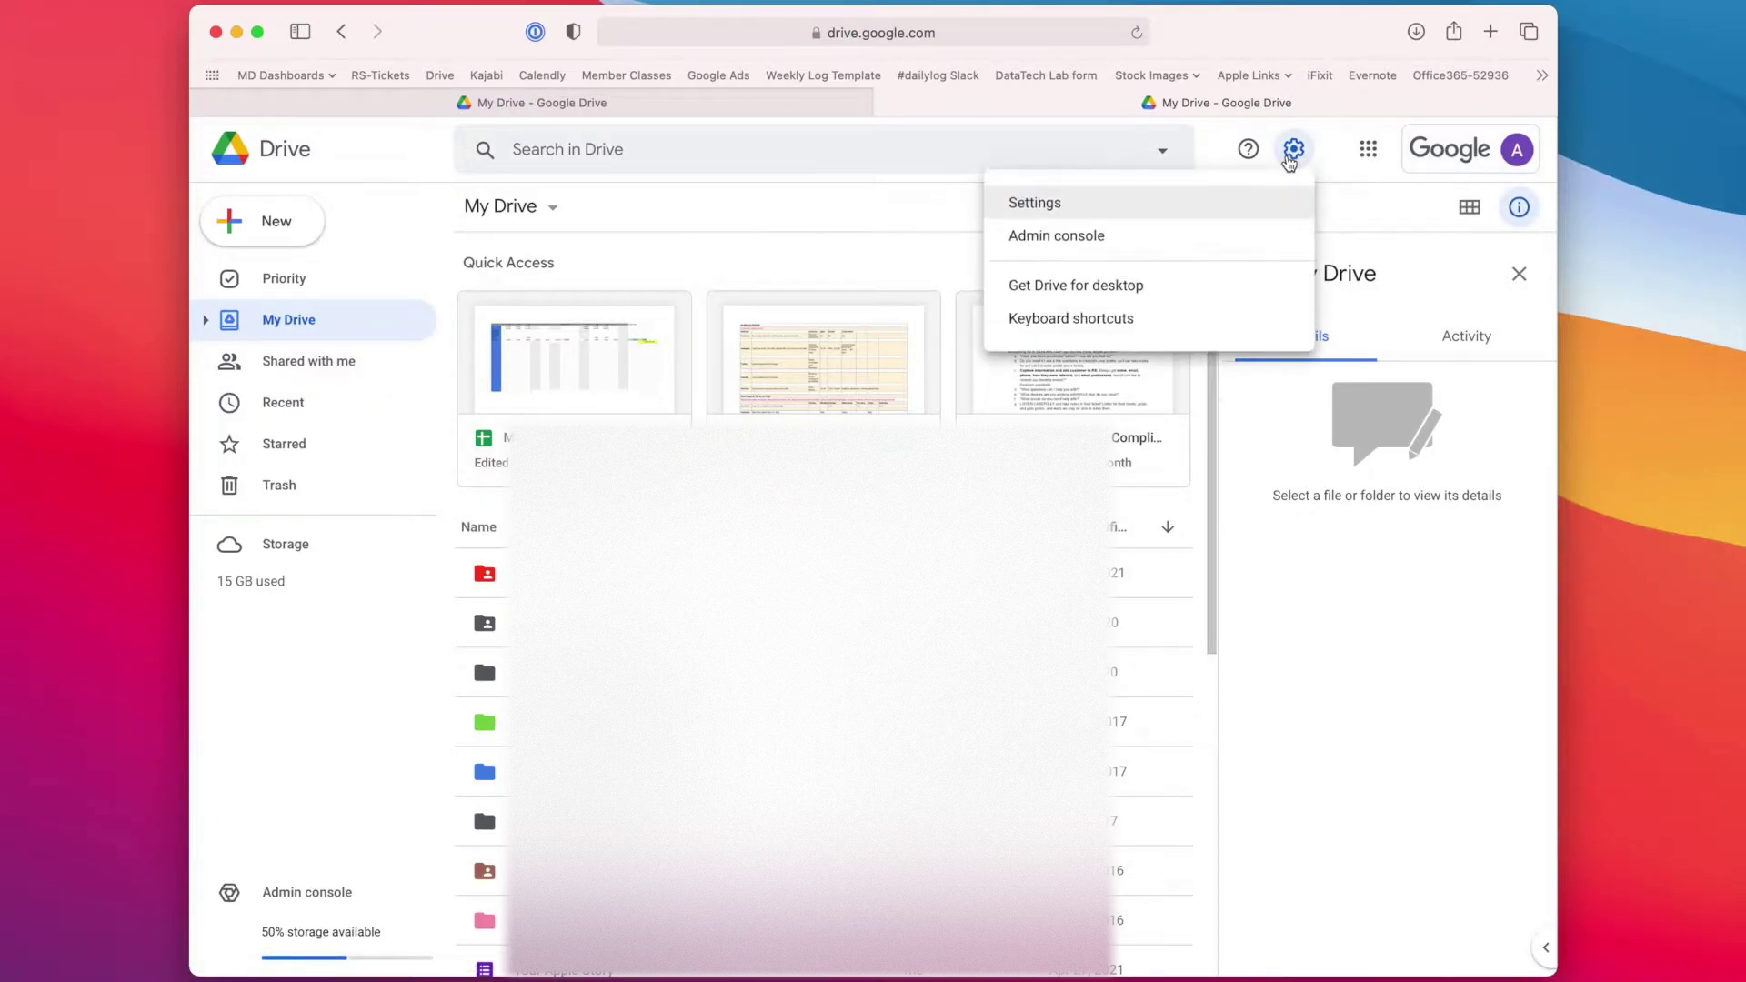
{"action": "left_click", "coordinate": [1102, 293]}
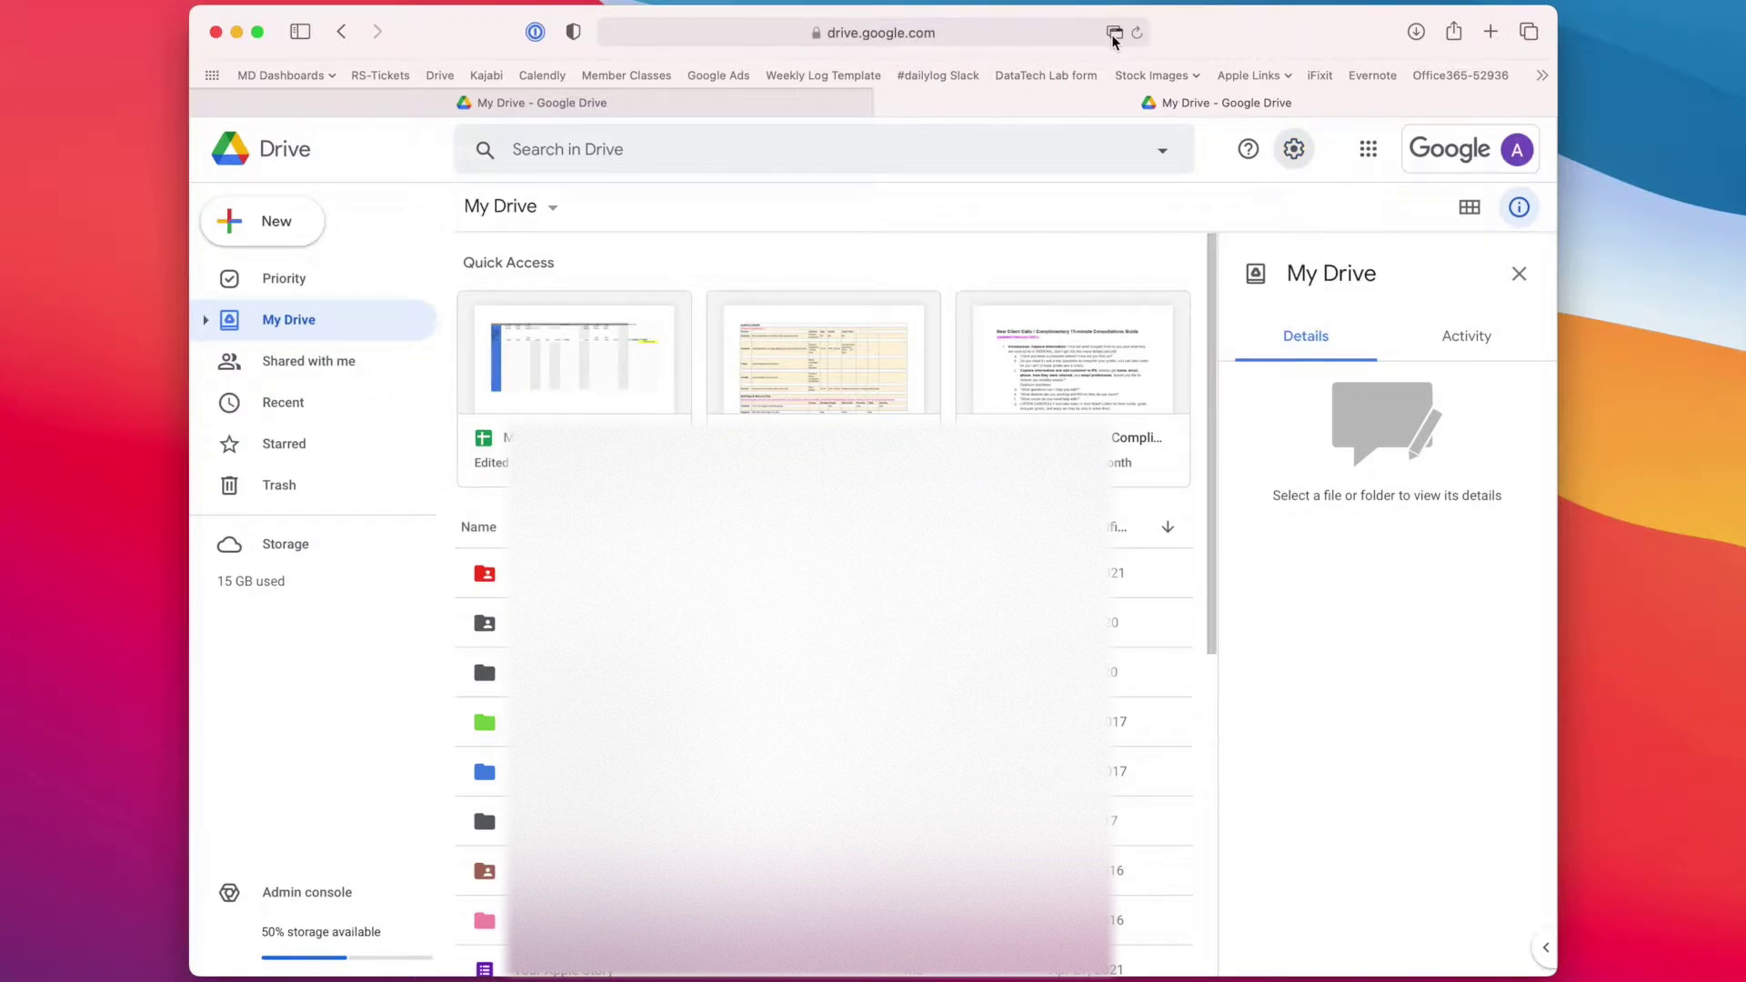
Step: Open the blocked Drive for desktop help page and expand 'Download & install Google Drive for desktop'
{"action": "left_click", "coordinate": [1113, 34]}
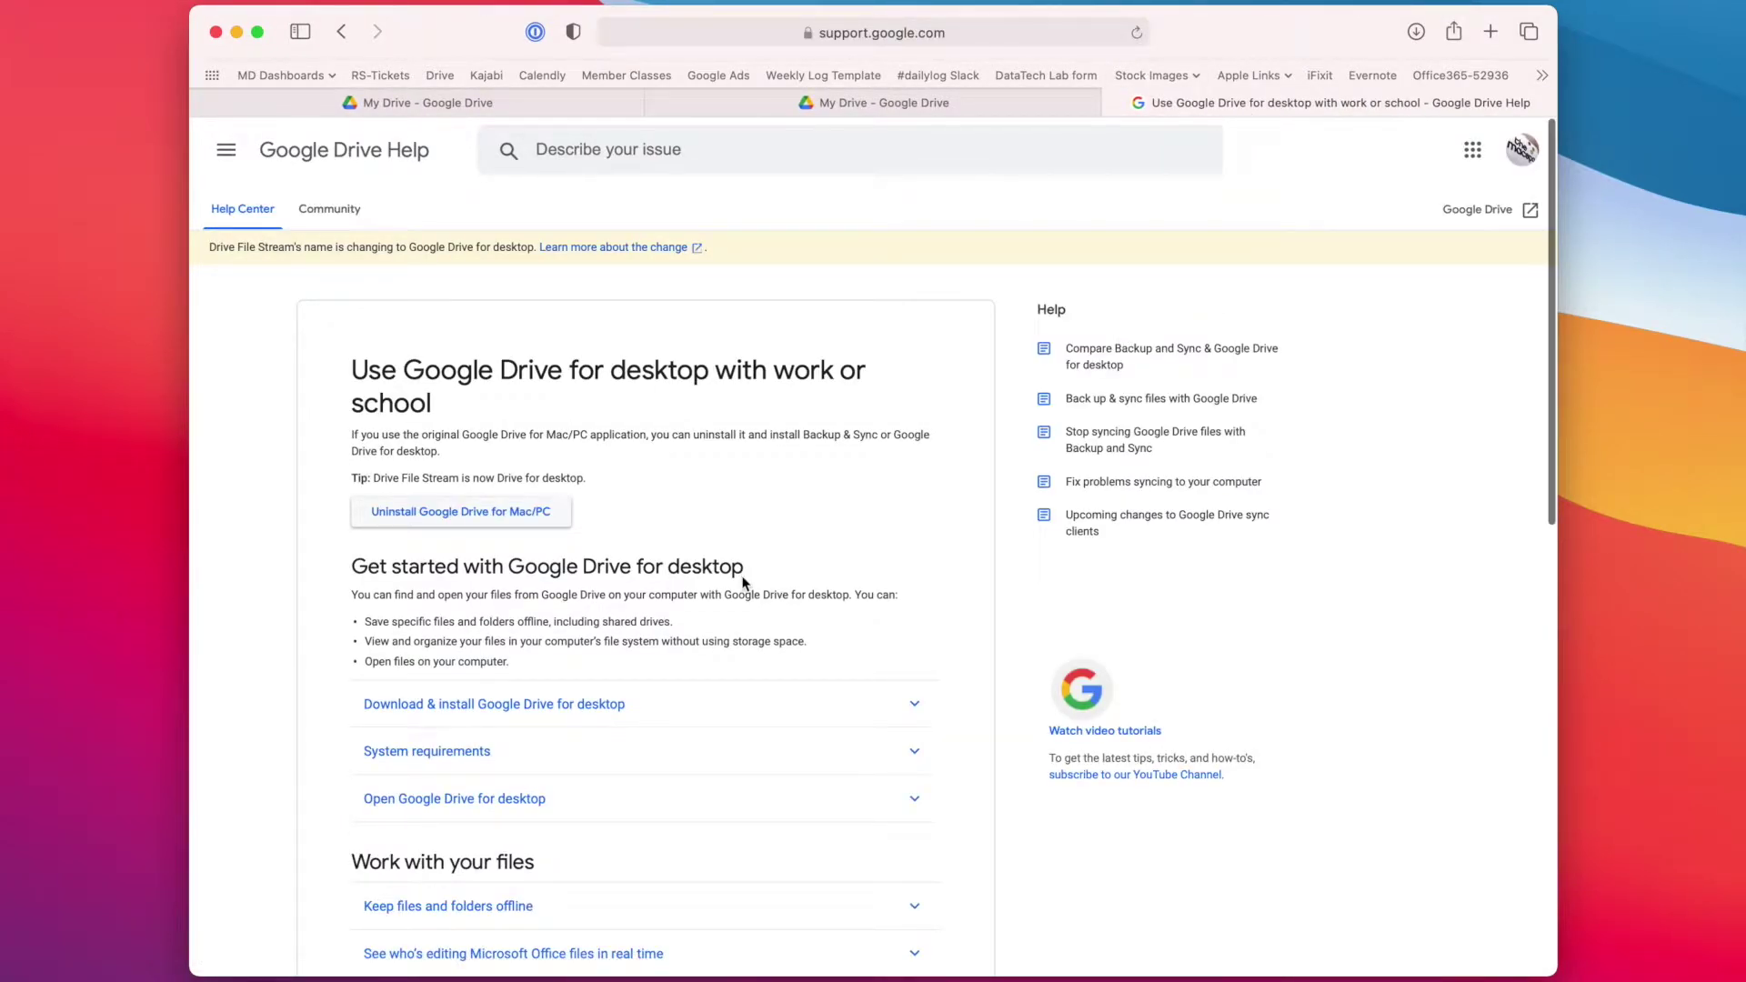
{"action": "scroll", "coordinate": [744, 581], "scroll_direction": "down", "scroll_amount": 3}
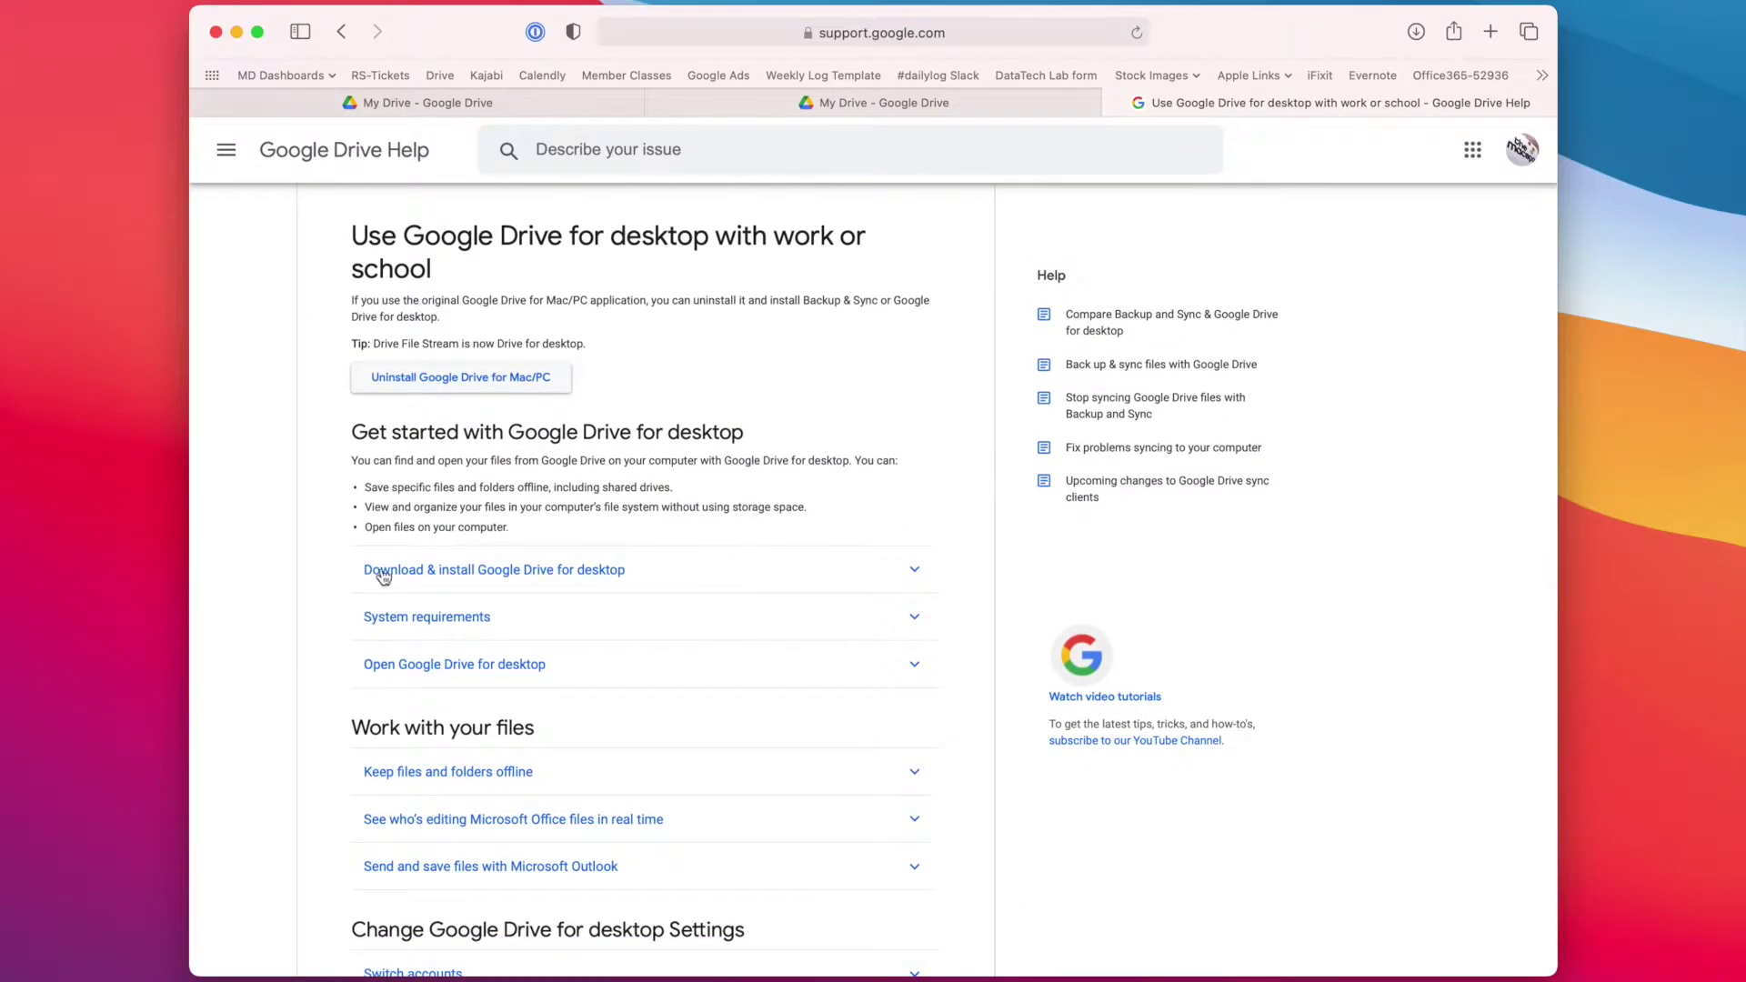
{"action": "left_click", "coordinate": [604, 580]}
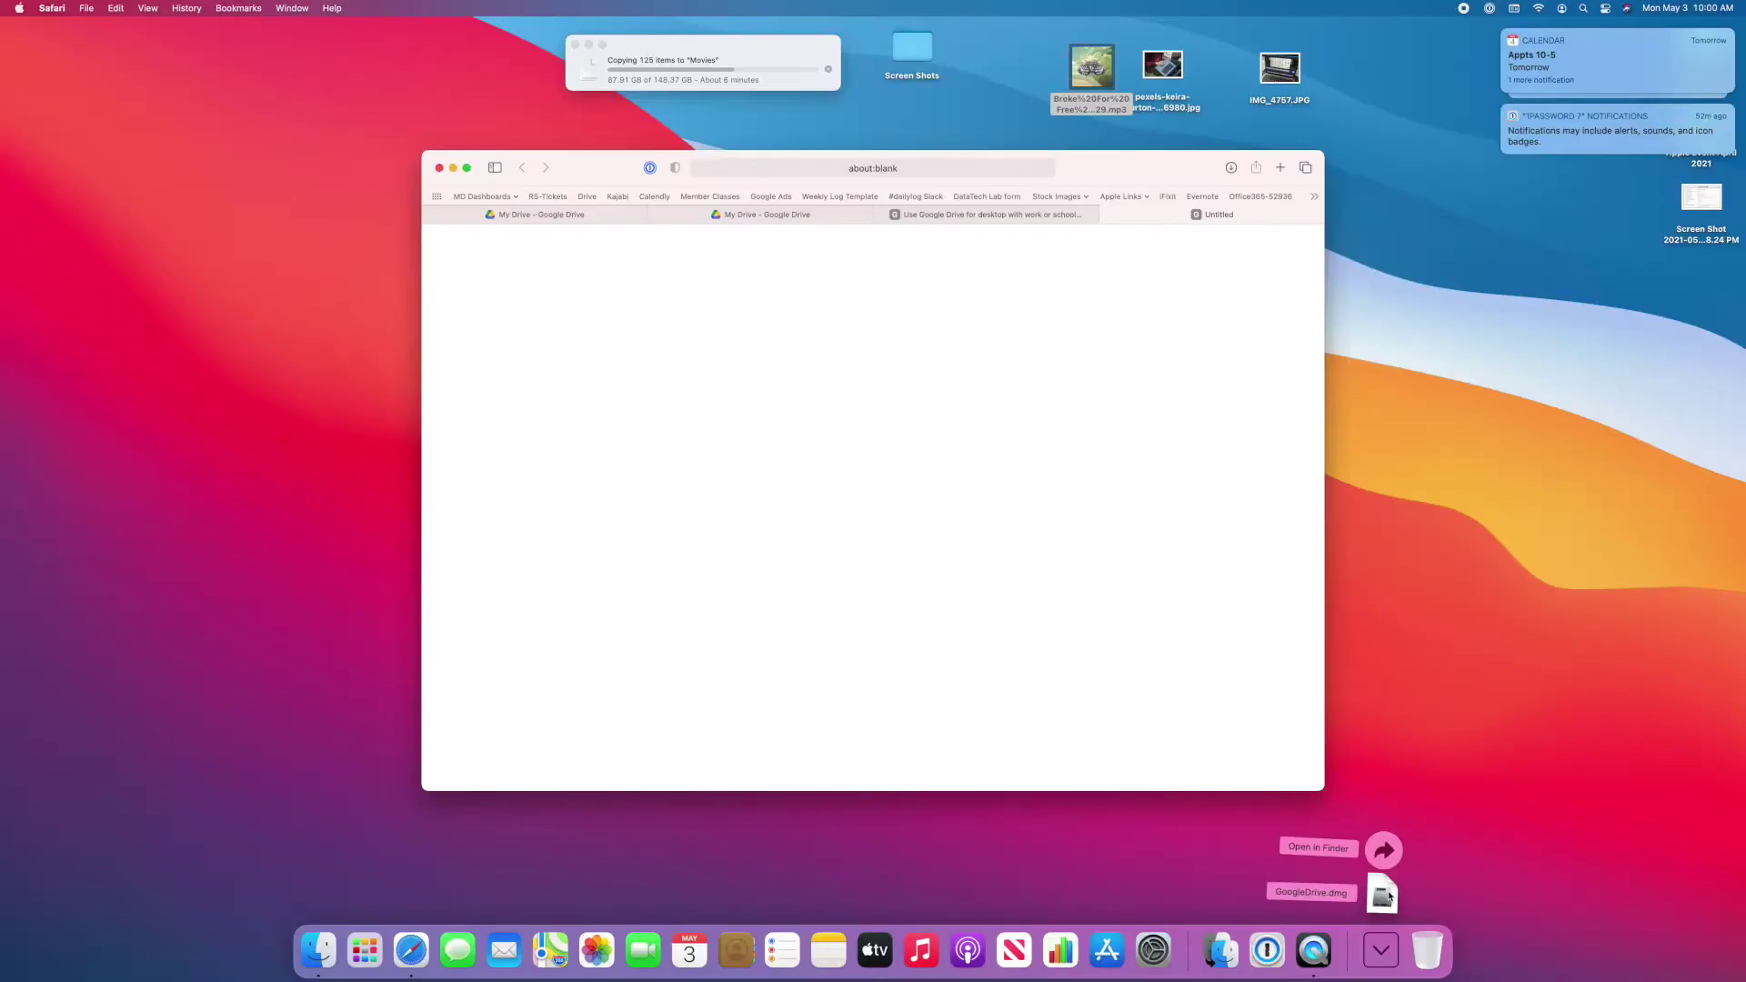
Step: Open GoogleDrive.dmg from Downloads and launch the GoogleDrive.pkg installer inside it
{"action": "left_click", "coordinate": [1383, 895]}
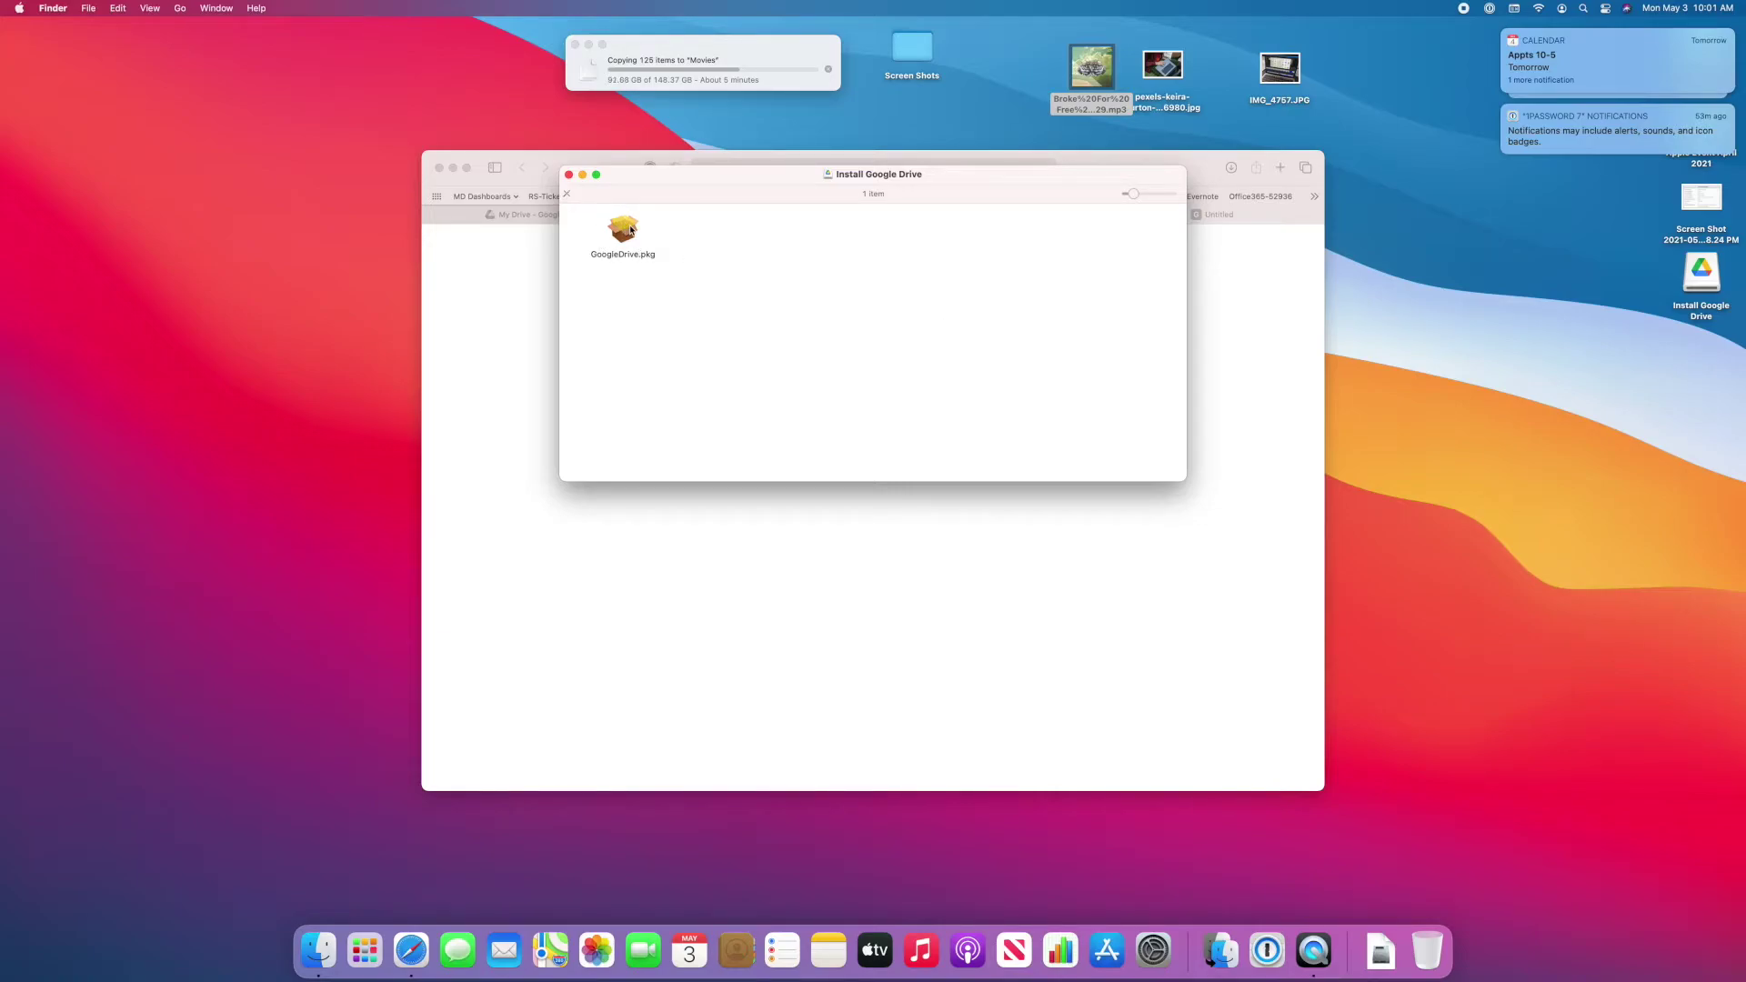
{"action": "double_click", "coordinate": [630, 230]}
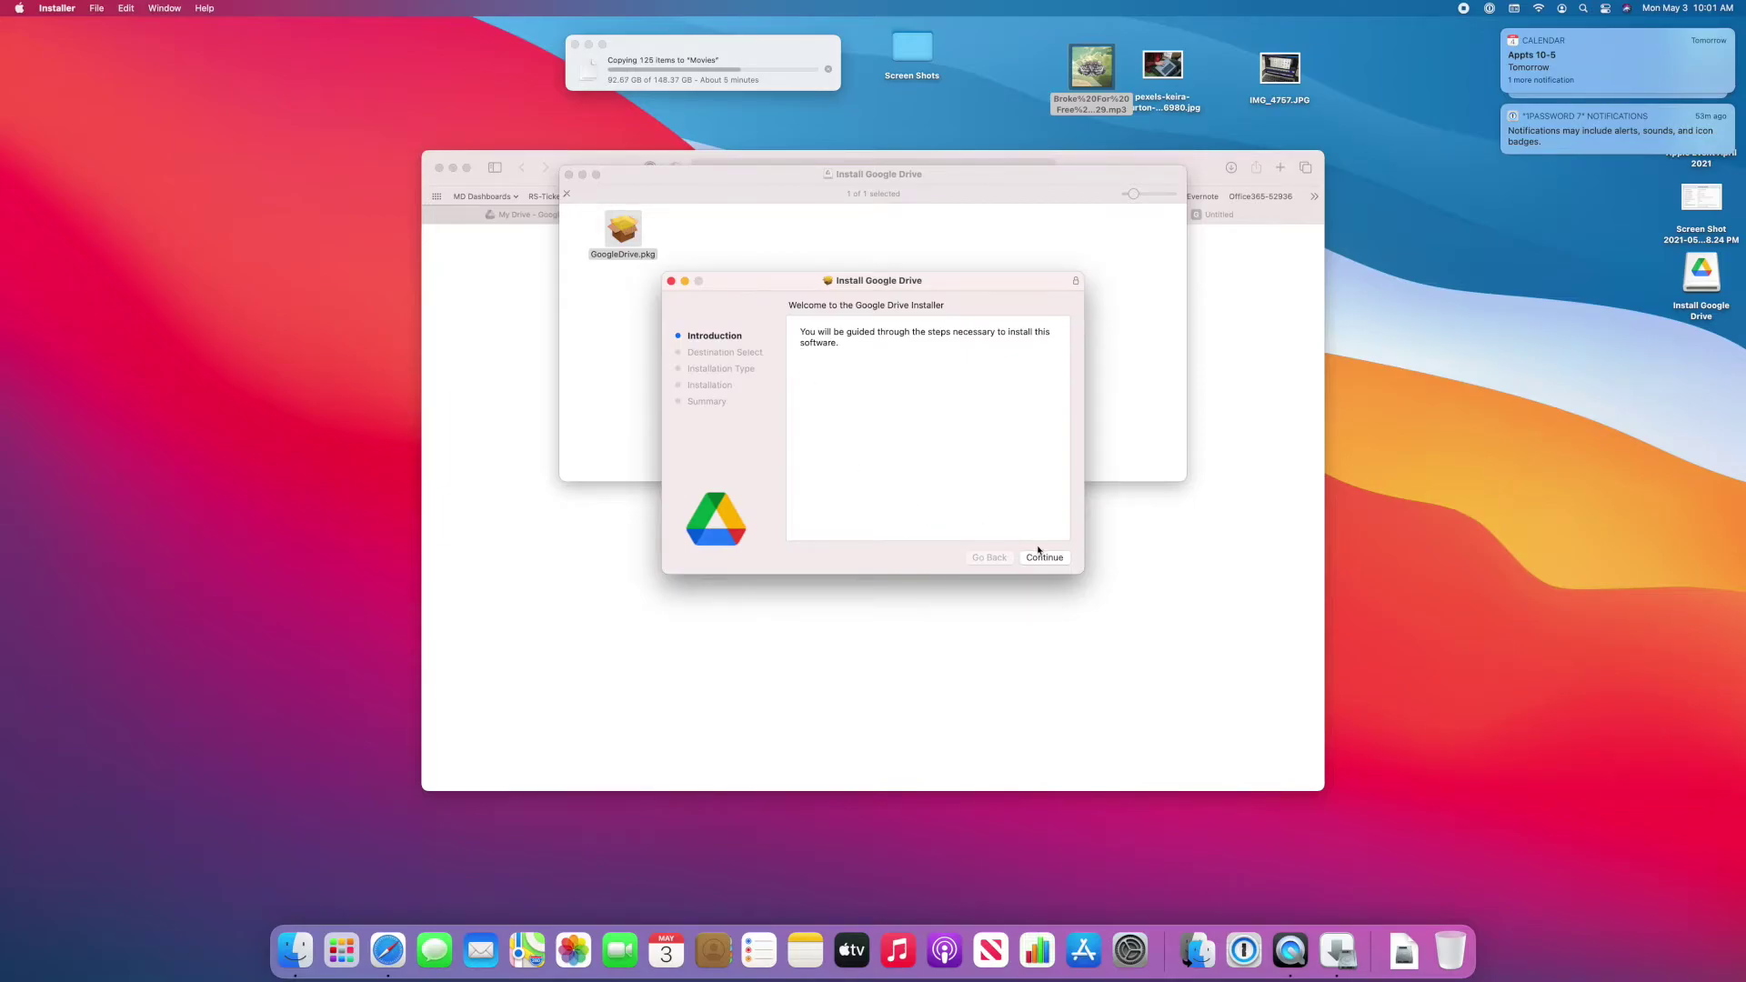
Step: Run a standard install authorised with the admin password, then choose sign-in through the browser
{"action": "left_click", "coordinate": [1047, 557]}
{"action": "left_click", "coordinate": [1047, 558]}
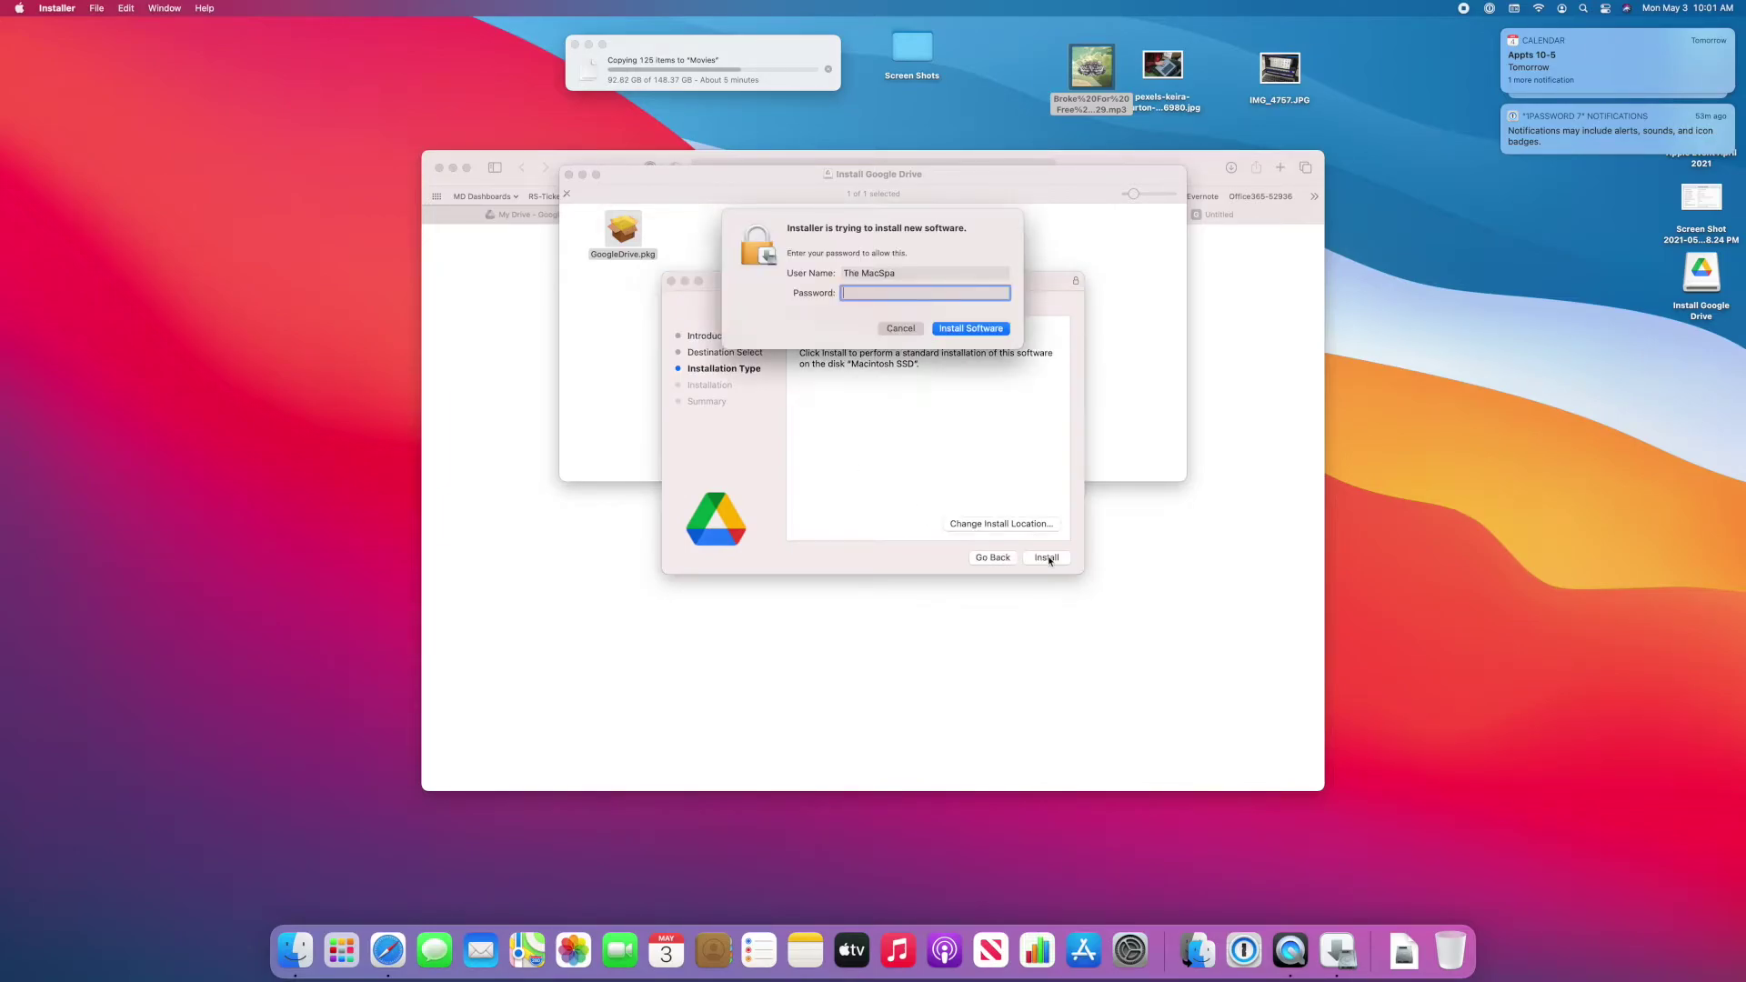
{"action": "type", "text": "•••••"}
{"action": "key", "text": "Return"}
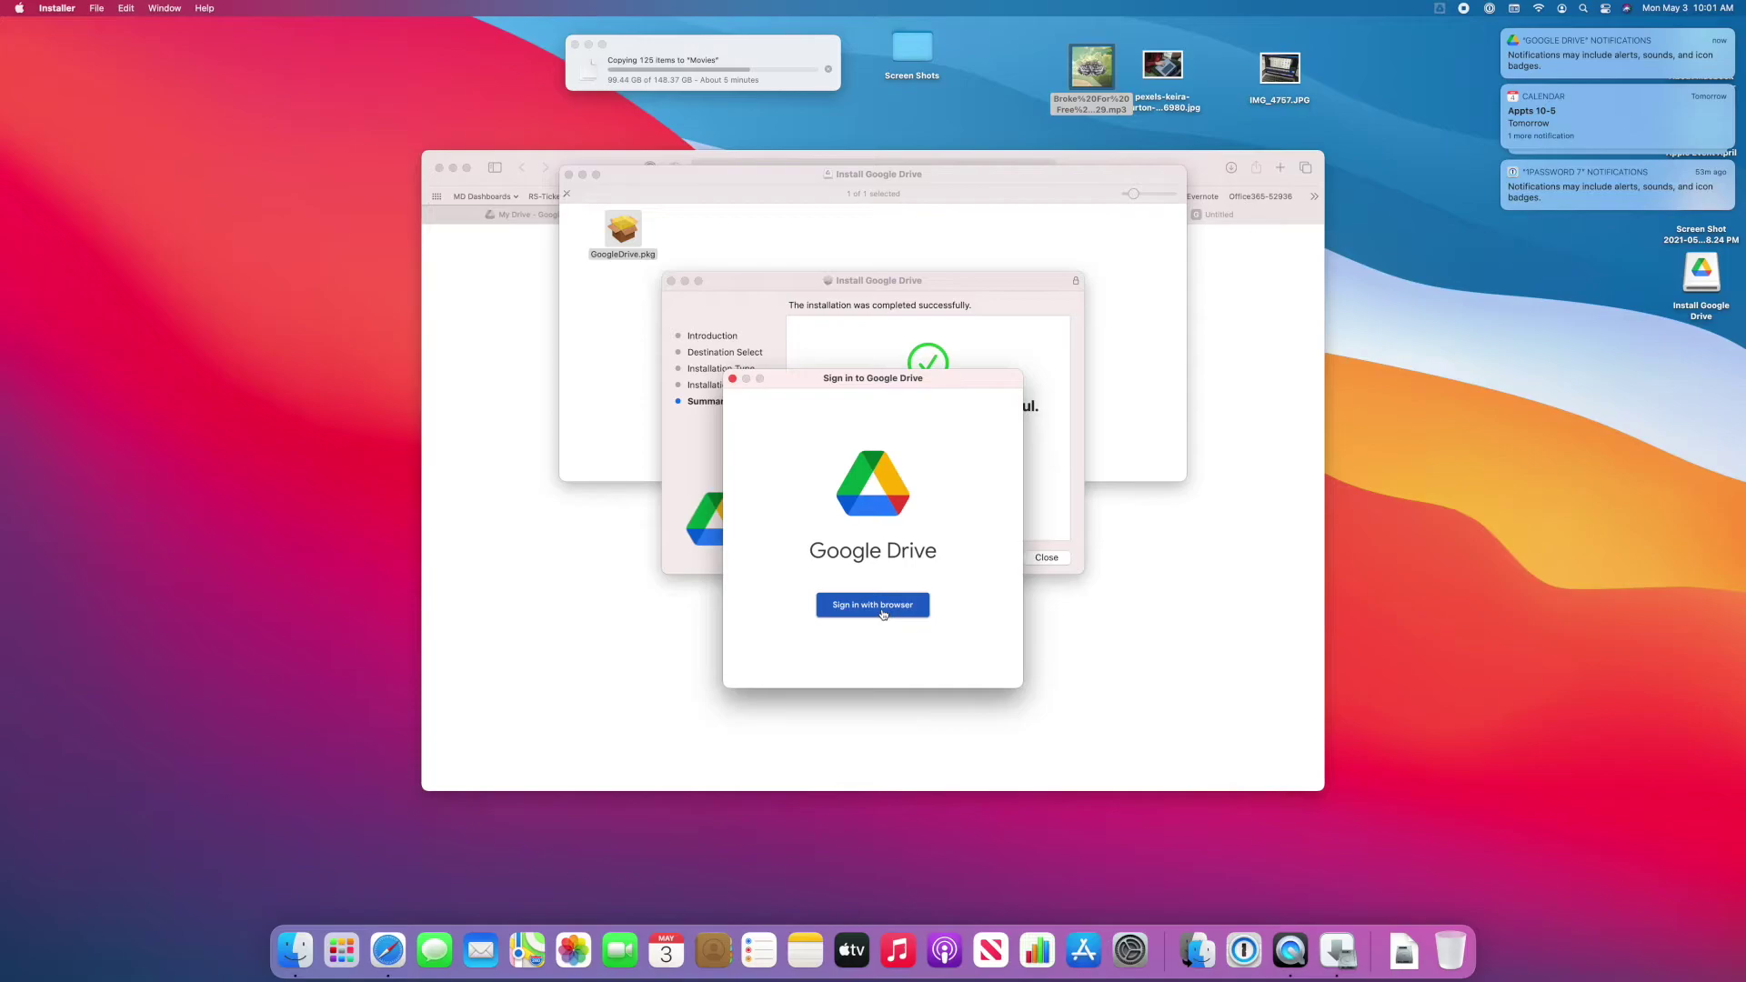
{"action": "left_click", "coordinate": [882, 614]}
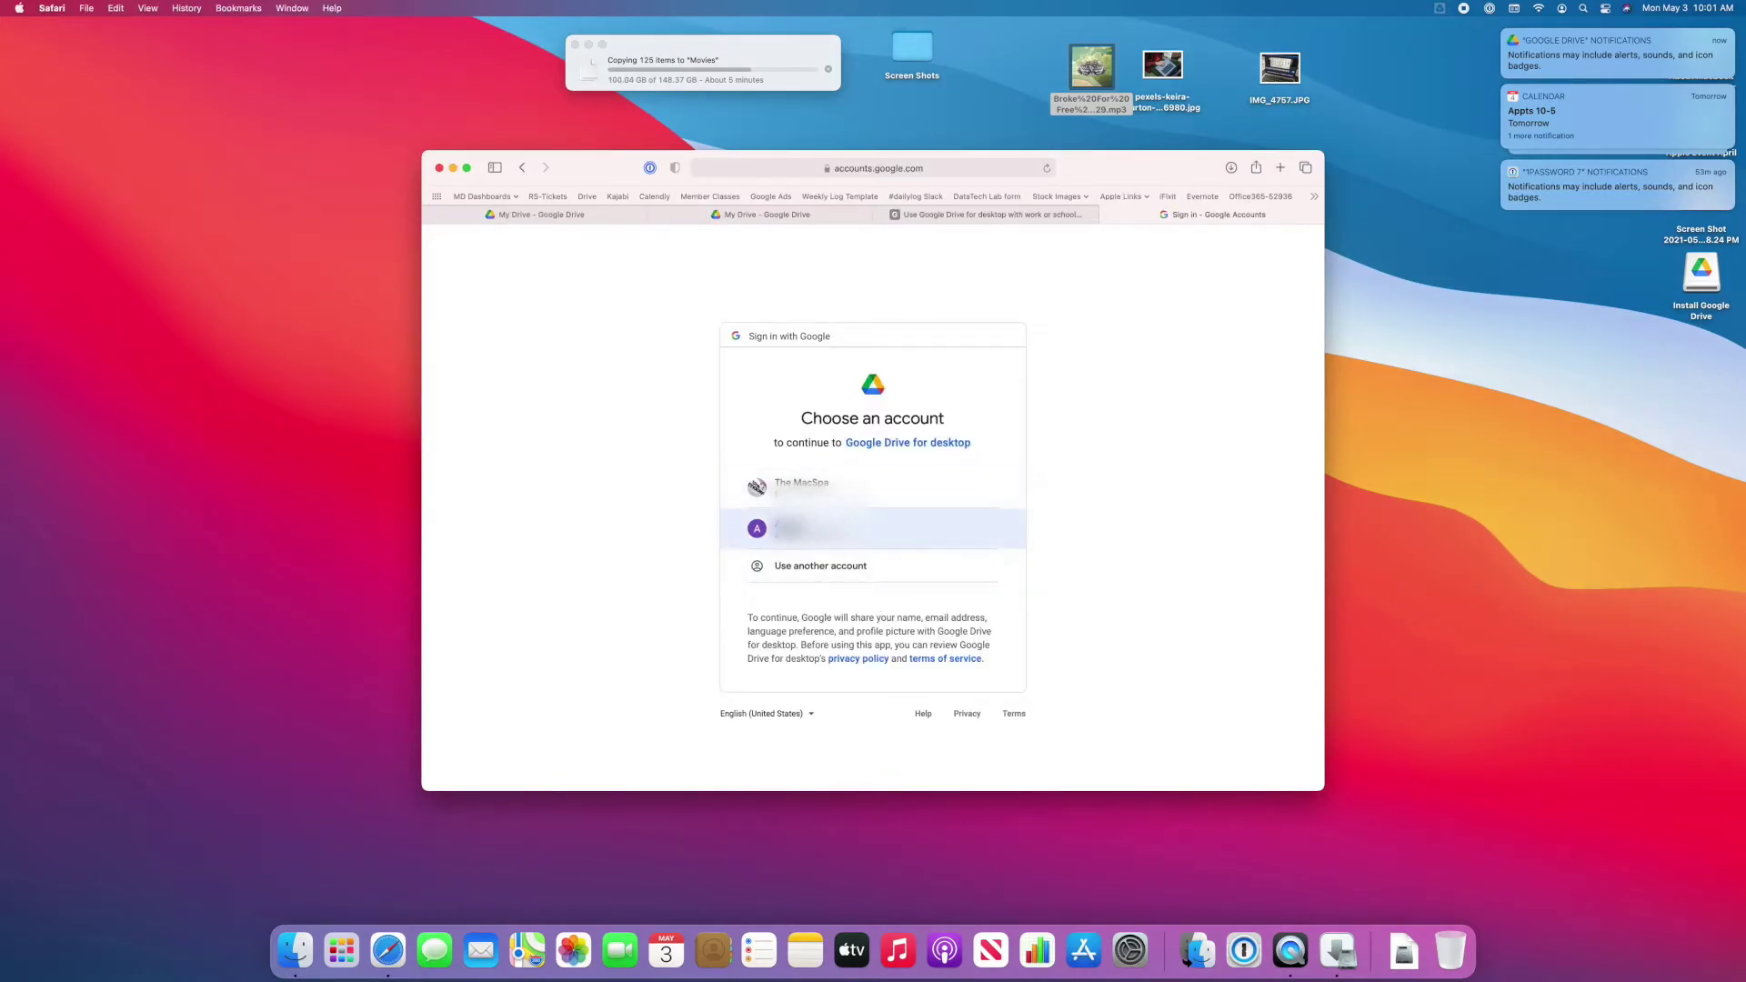
Step: Choose the second Google account, allow Drive for desktop access, and dismiss the loading notification
{"action": "left_click", "coordinate": [937, 526]}
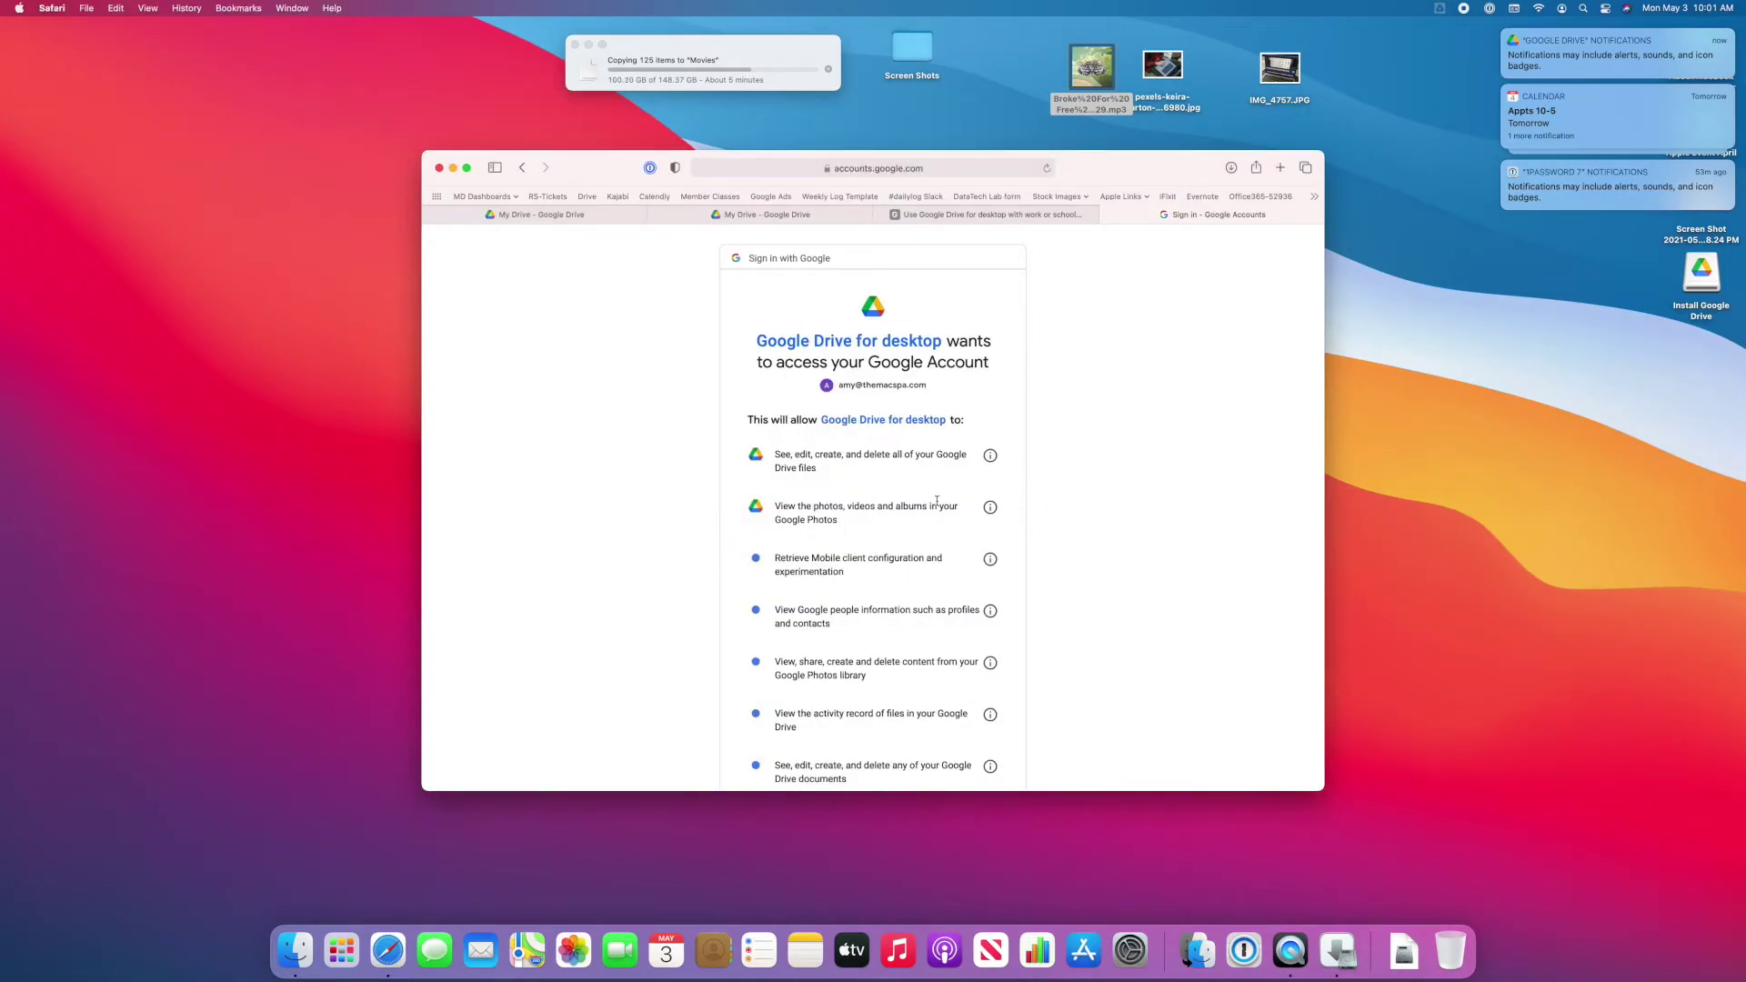
{"action": "scroll", "coordinate": [887, 741], "scroll_direction": "down", "scroll_amount": 5}
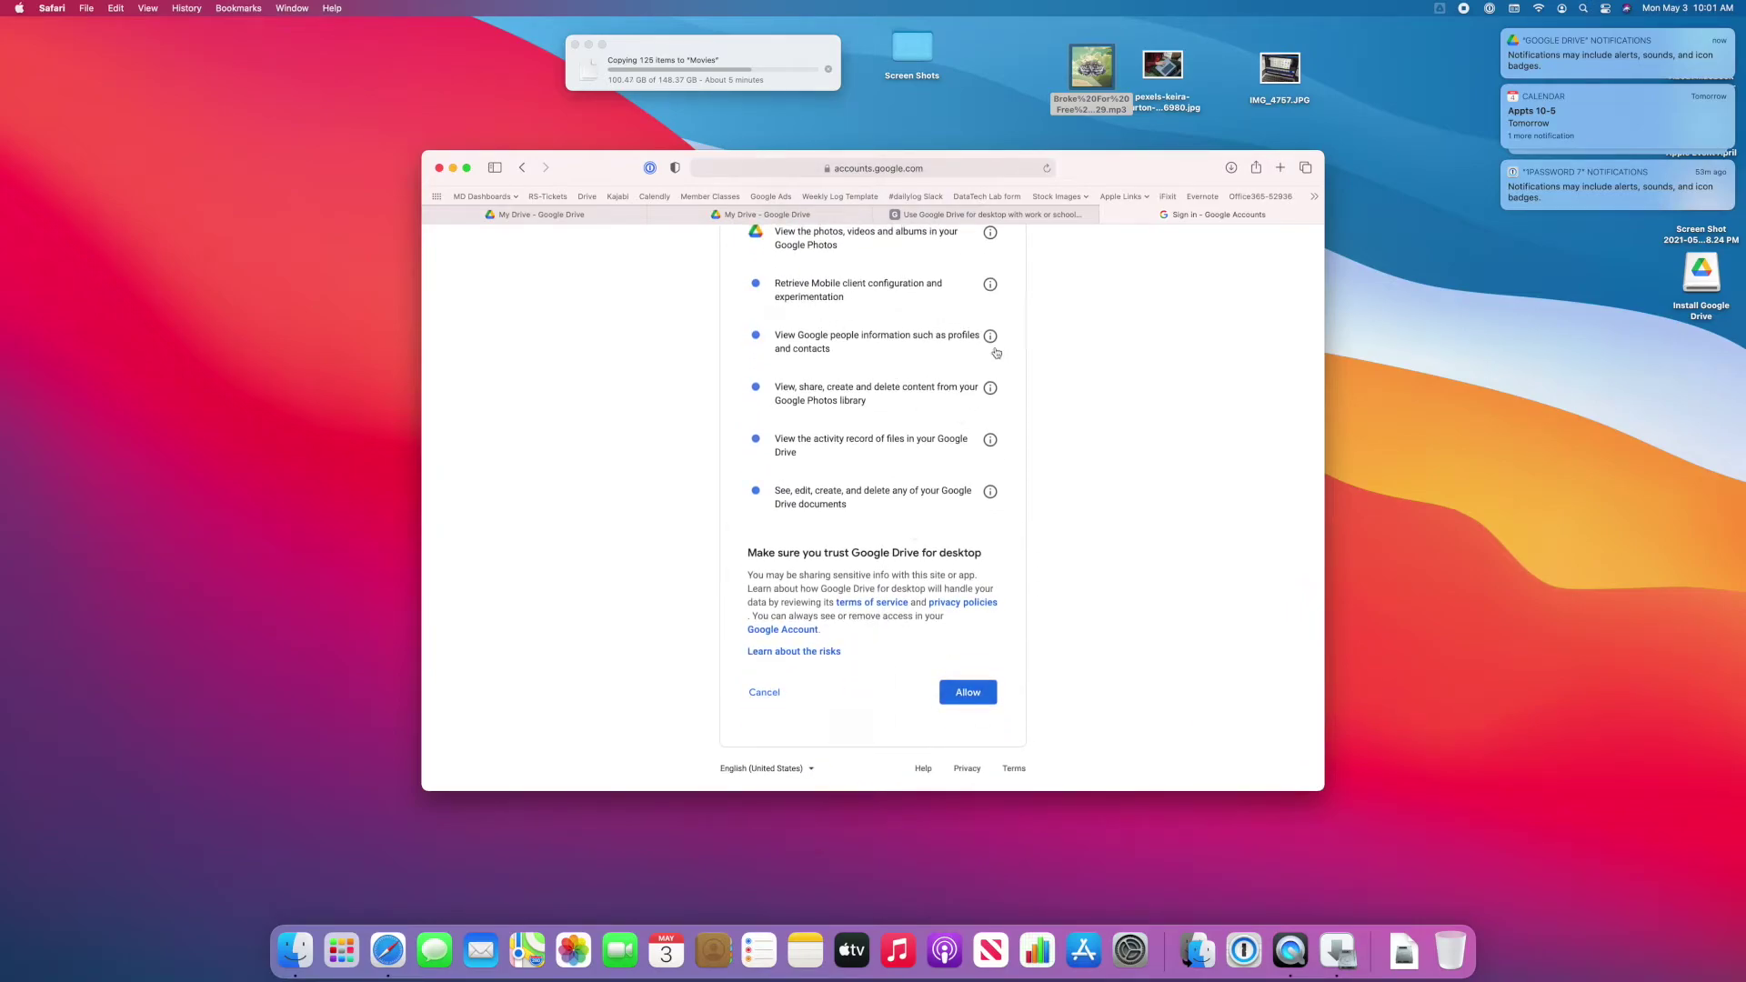
{"action": "left_click", "coordinate": [967, 694]}
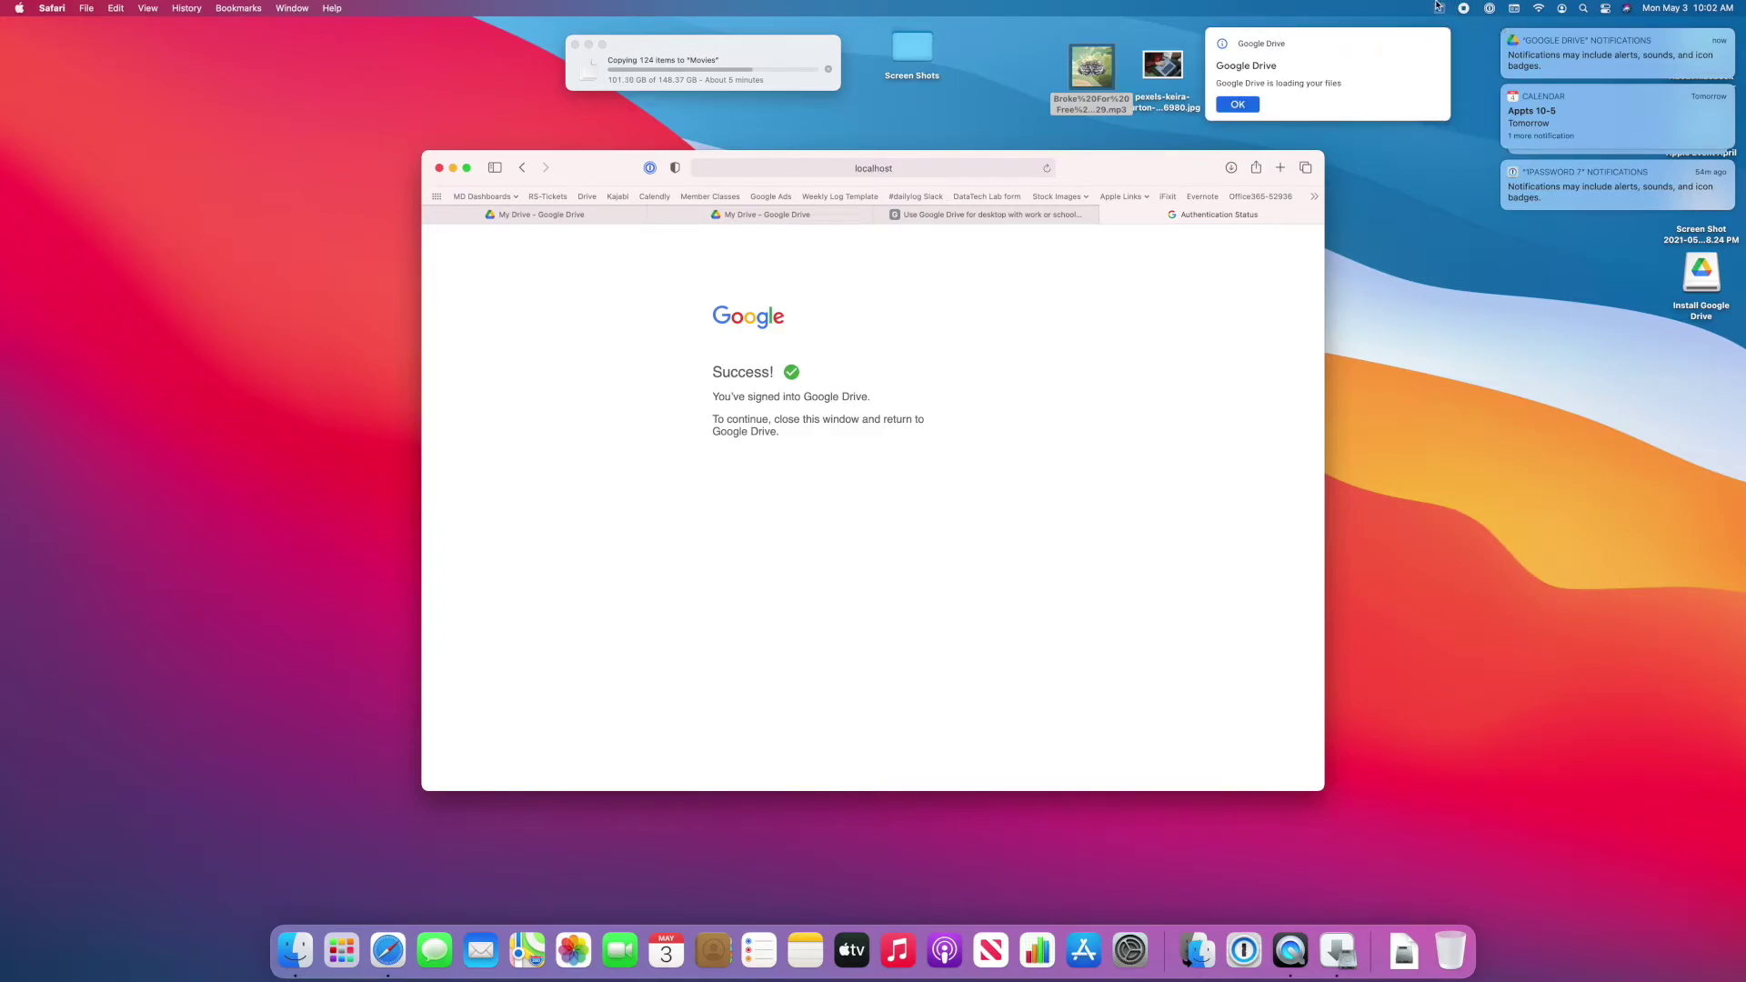
{"action": "left_click", "coordinate": [1237, 104]}
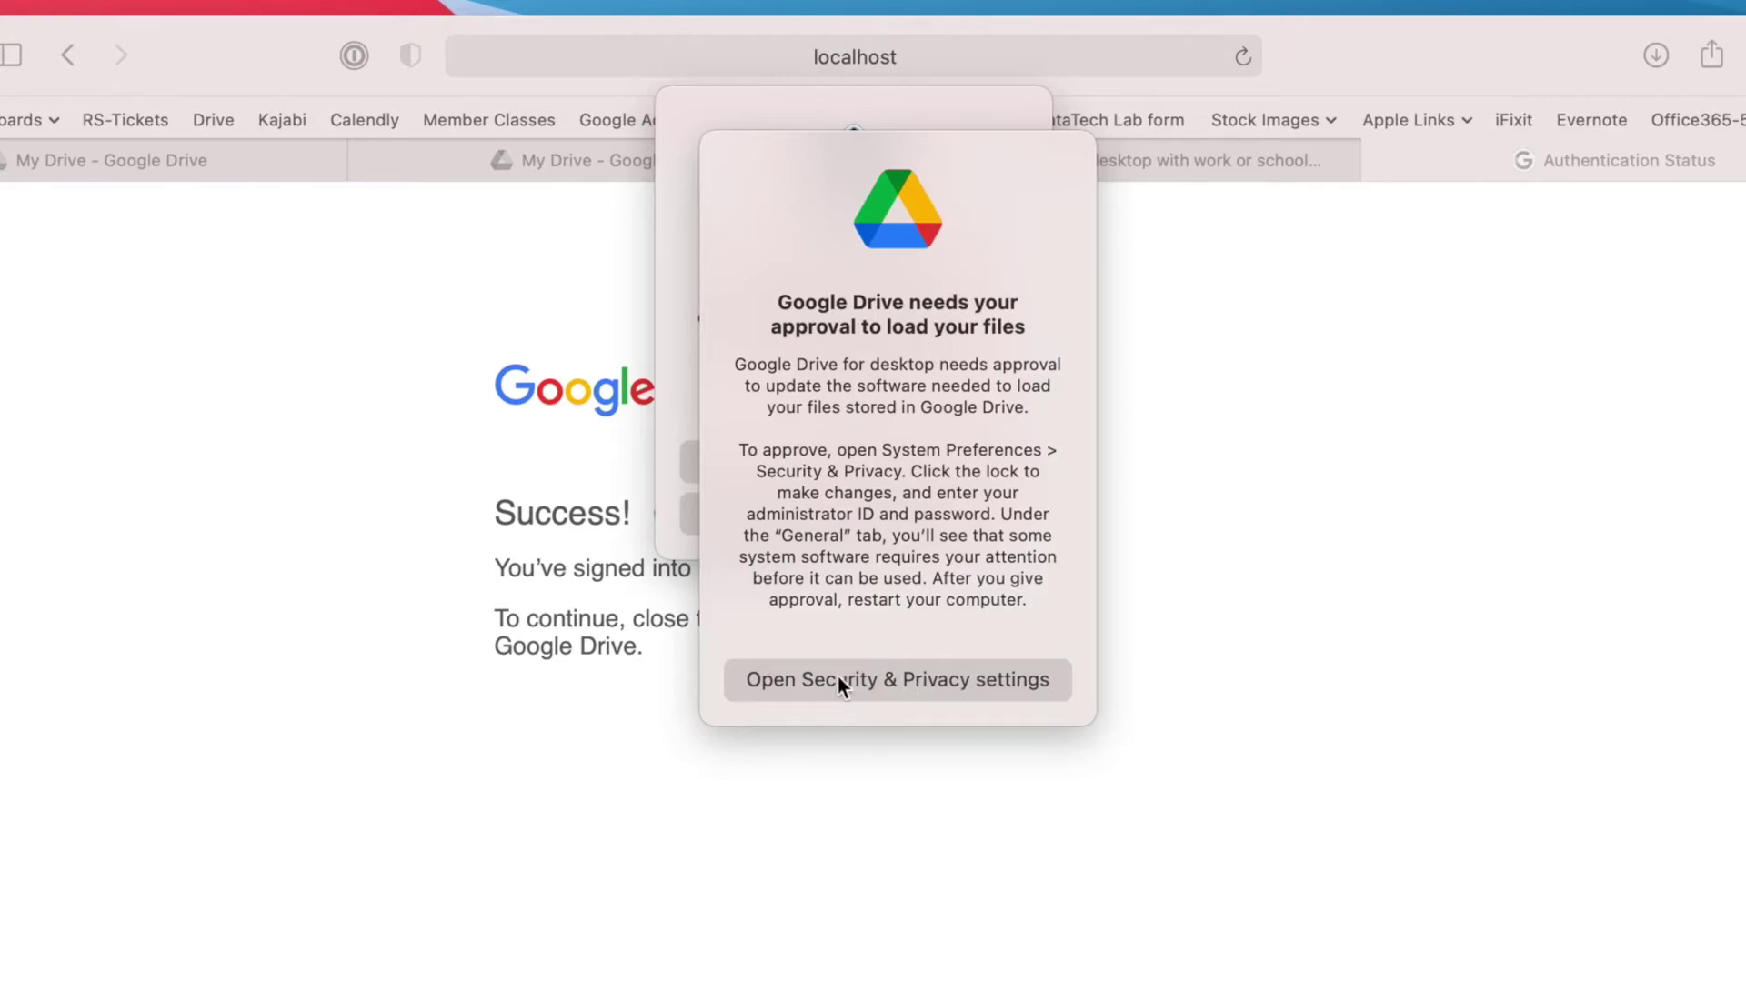
Step: Unlock Security & Privacy with your password, allow Google, Inc. software, and choose Not Now to restart
{"action": "left_click", "coordinate": [837, 680]}
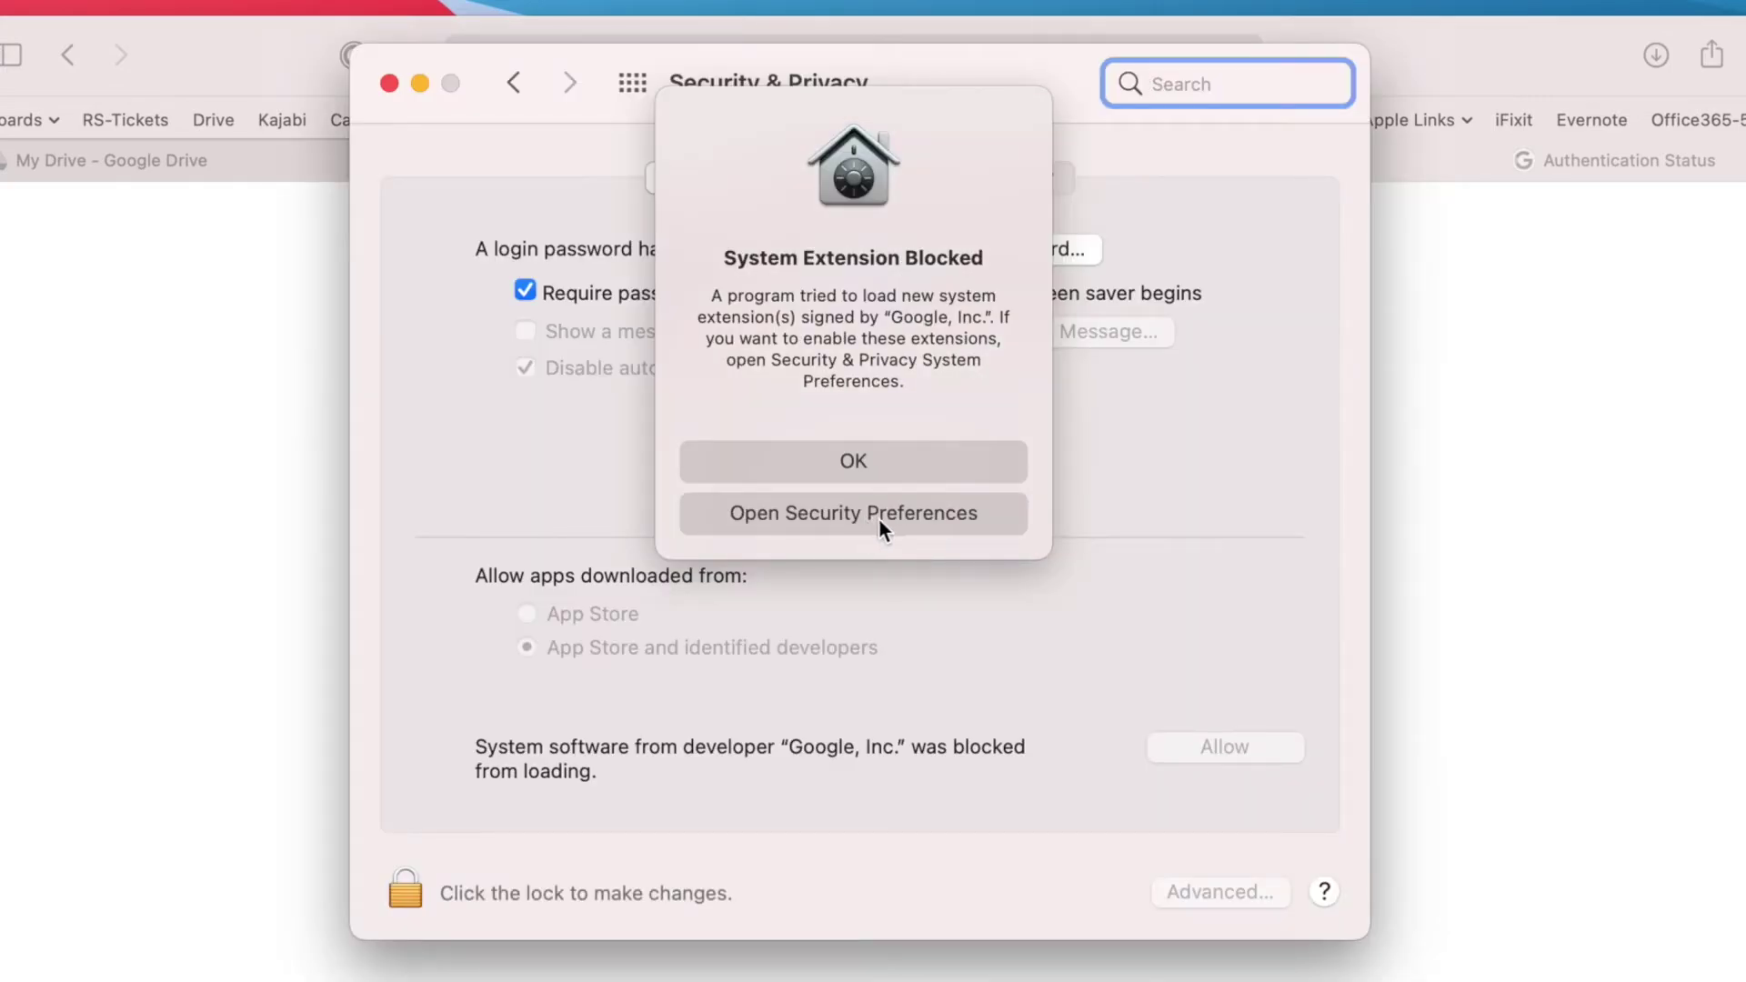
{"action": "left_click", "coordinate": [878, 523]}
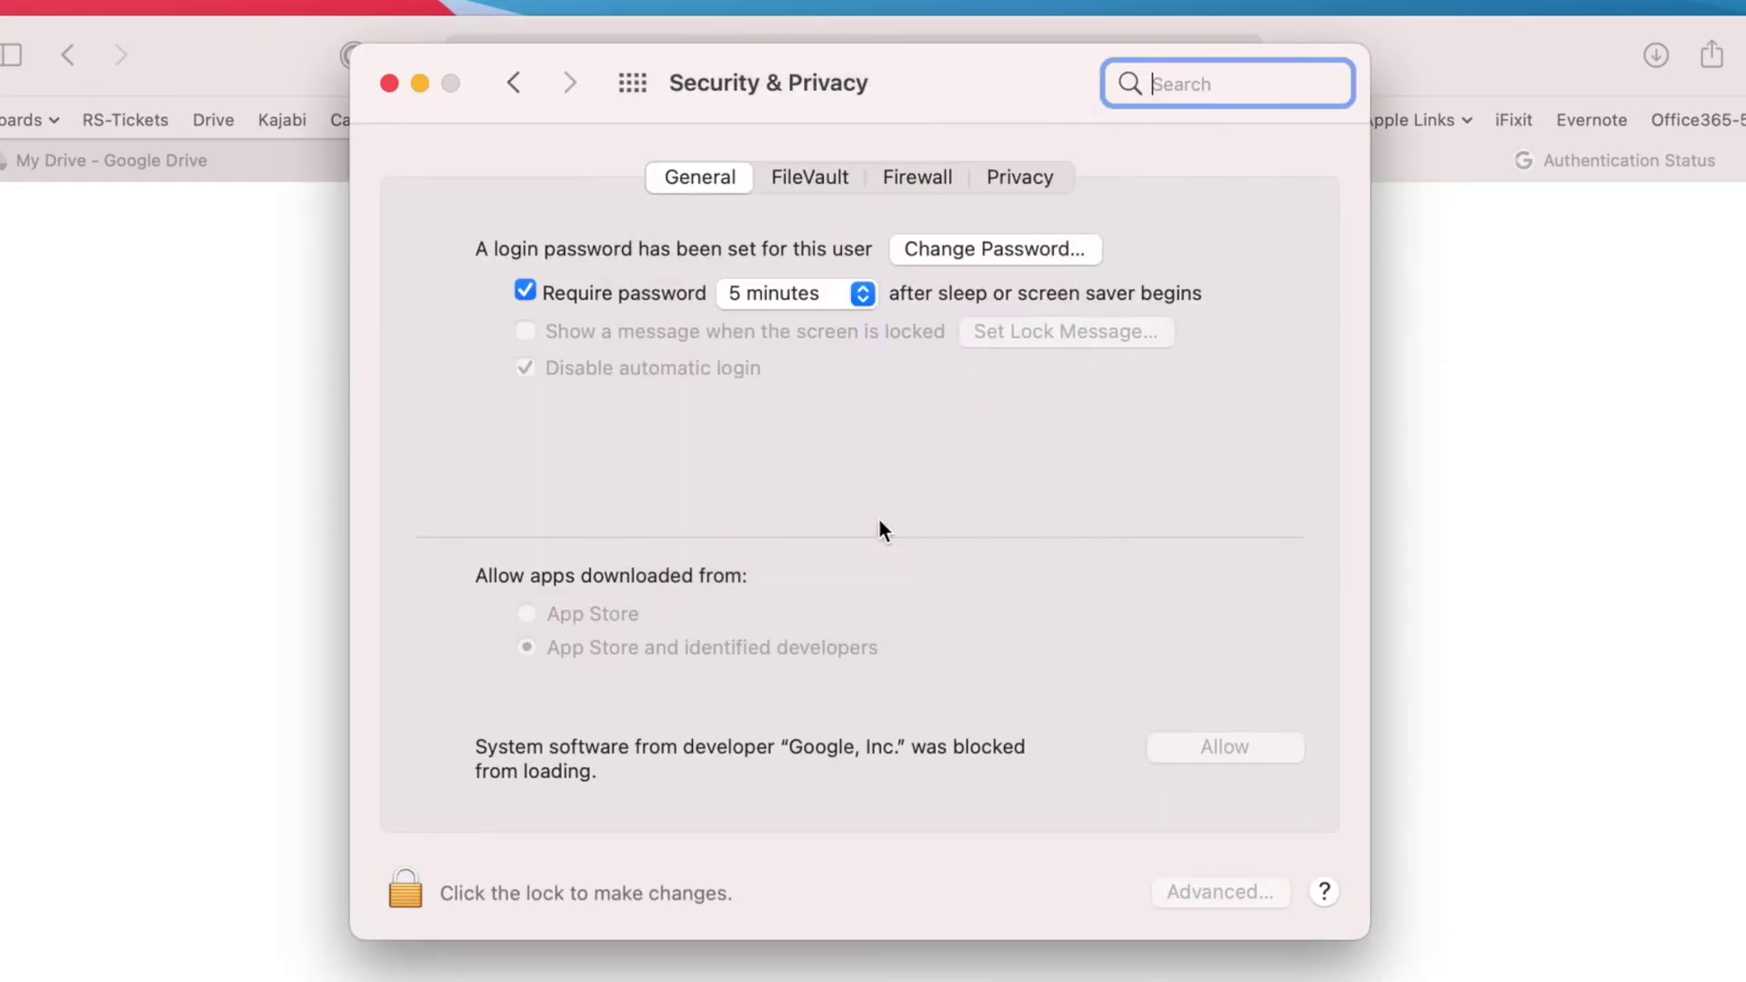
{"action": "left_click", "coordinate": [402, 891]}
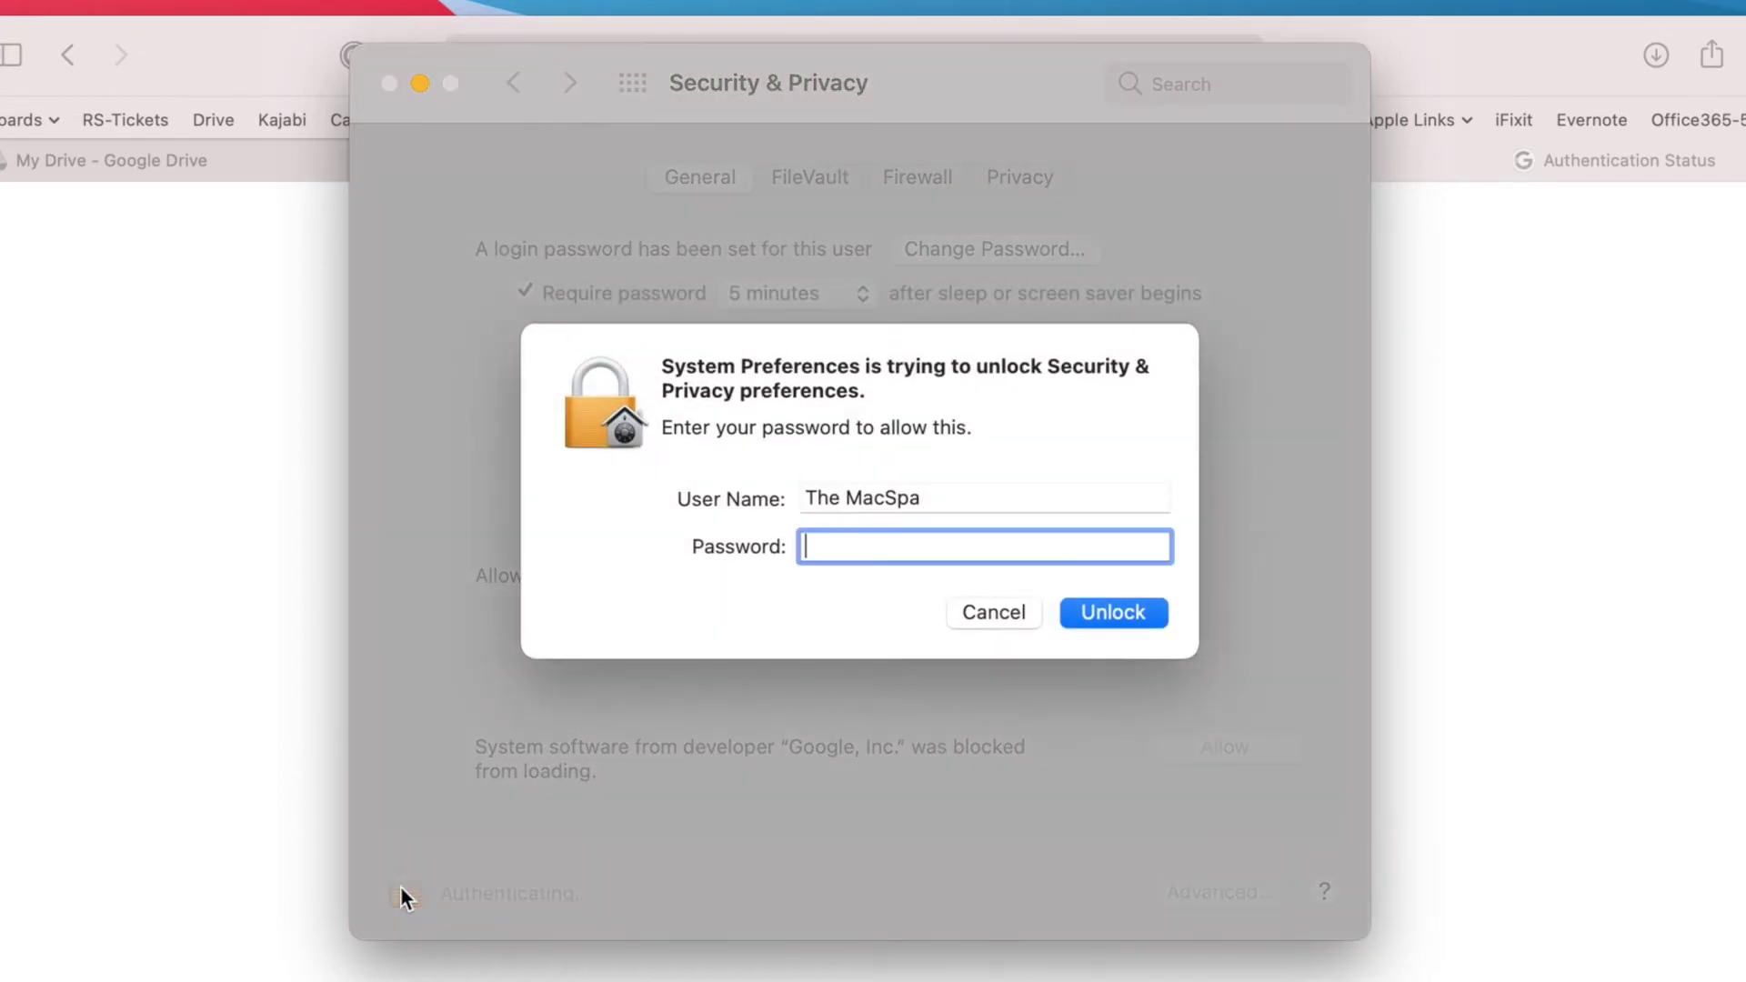
{"action": "type", "text": "******"}
{"action": "key", "text": "Return"}
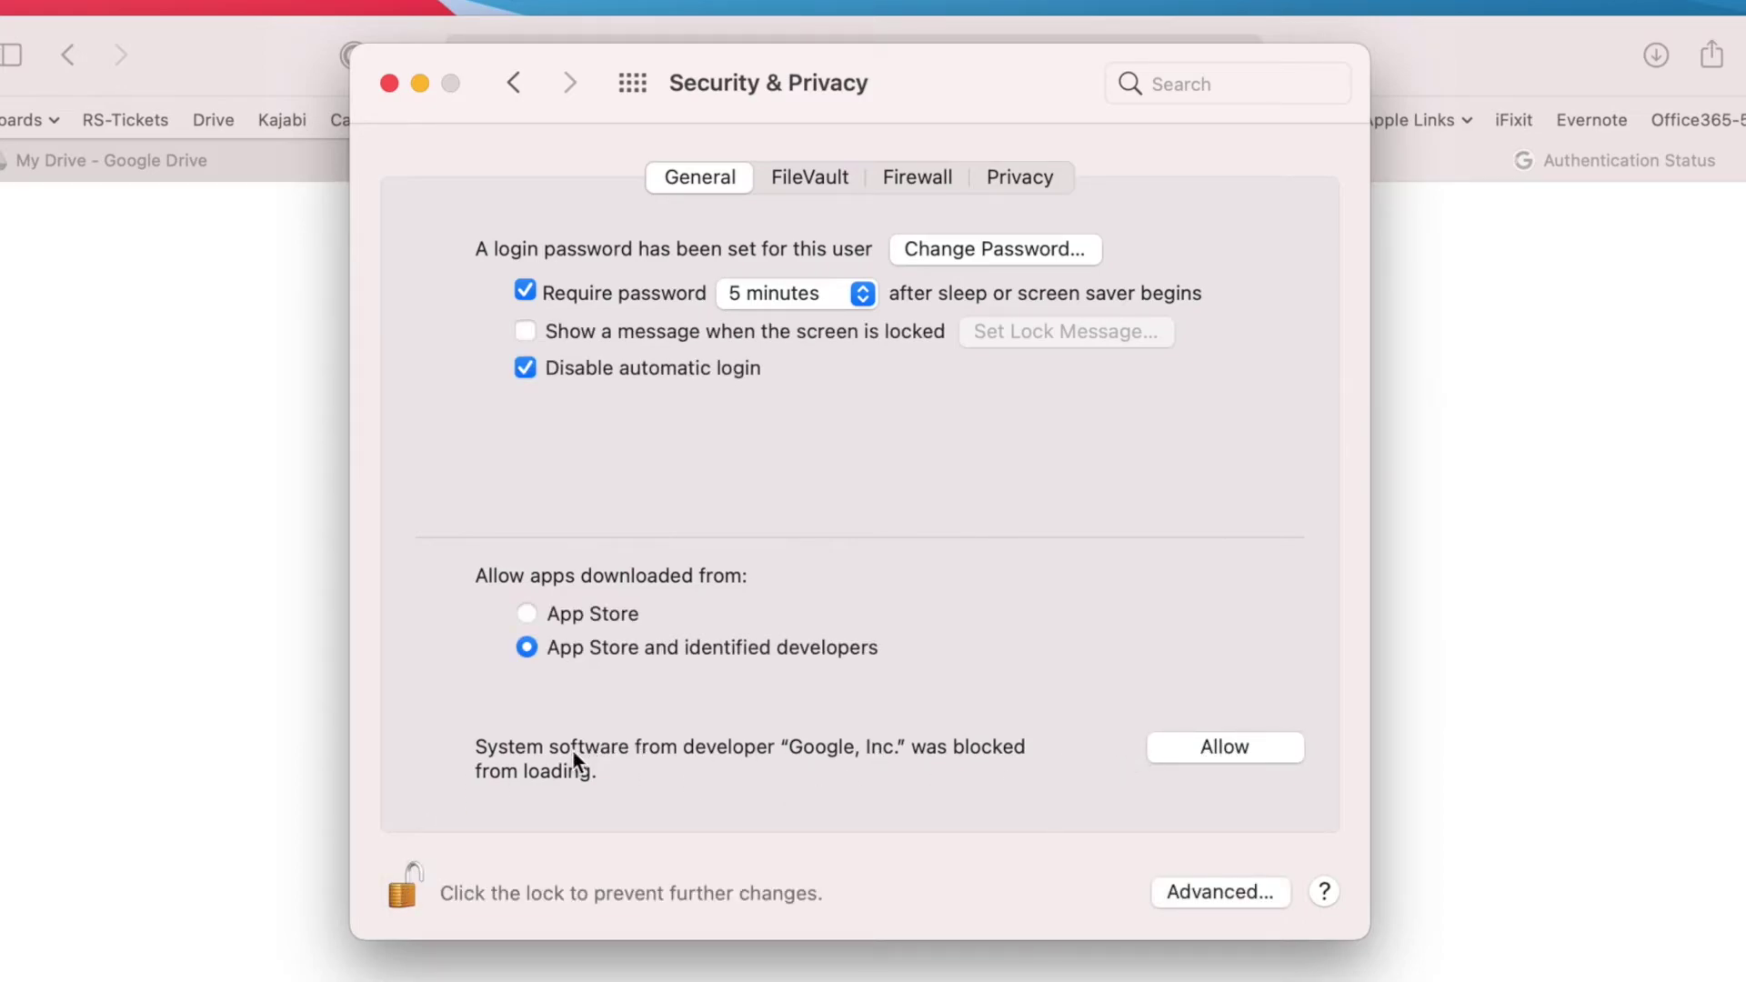
{"action": "left_click", "coordinate": [1228, 749]}
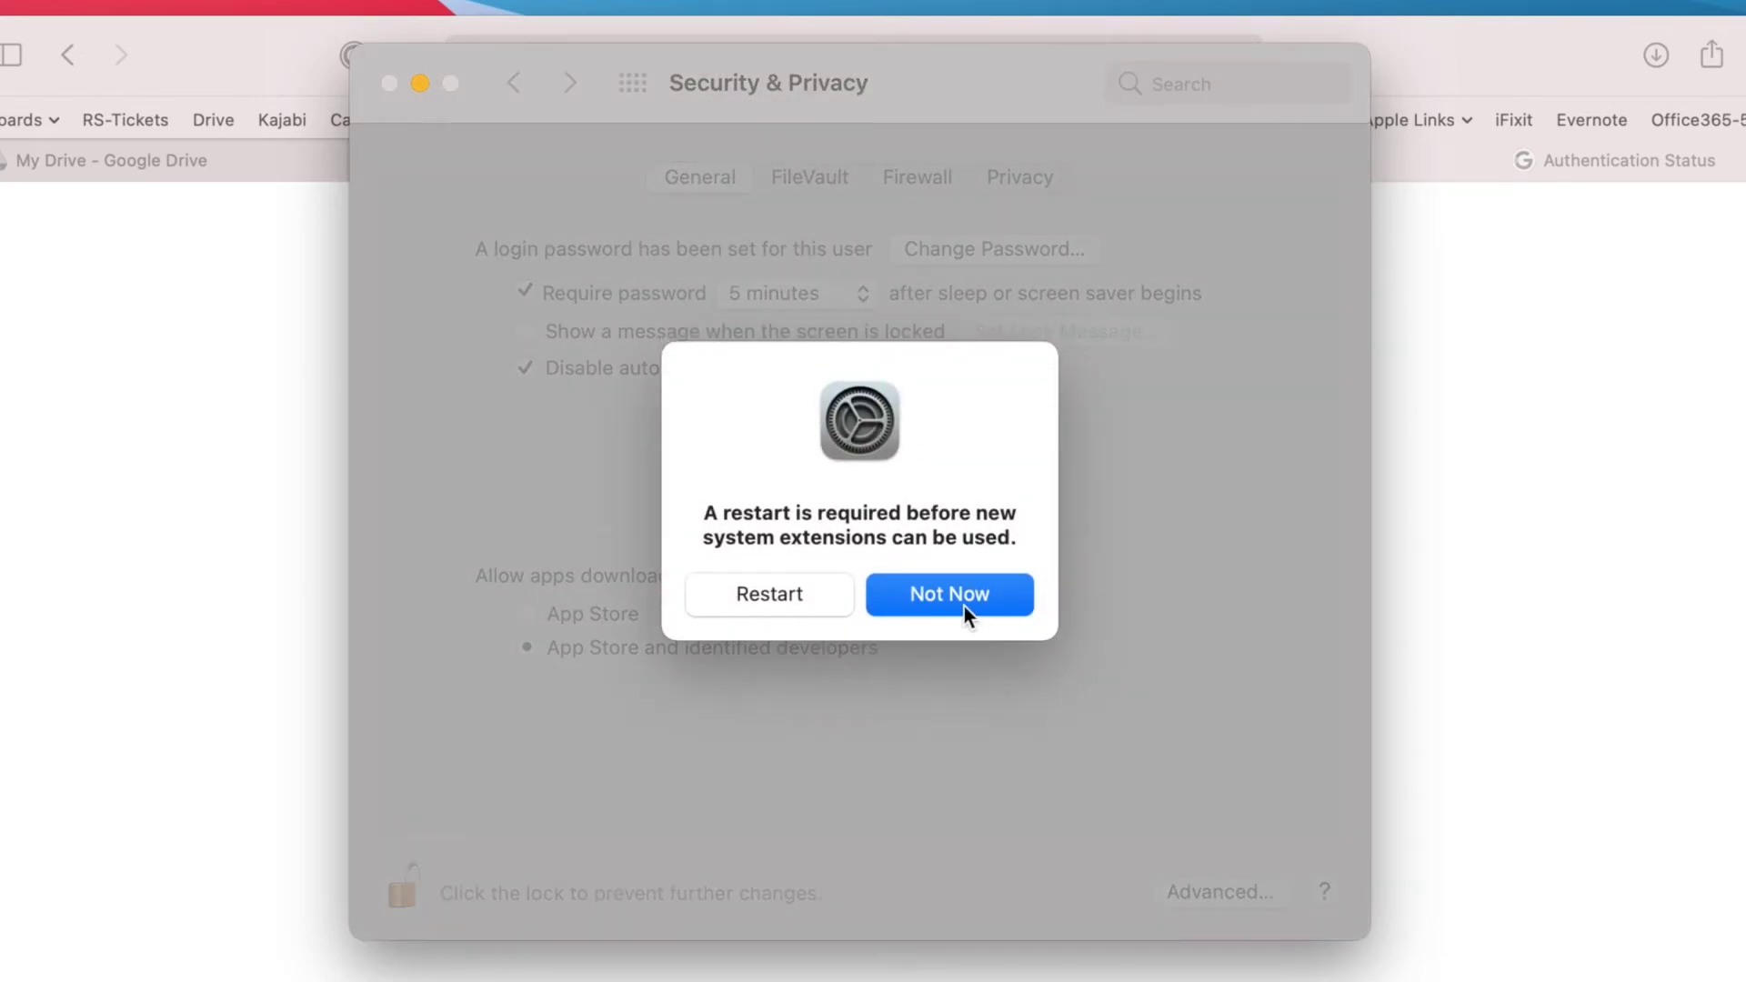
{"action": "left_click", "coordinate": [964, 606]}
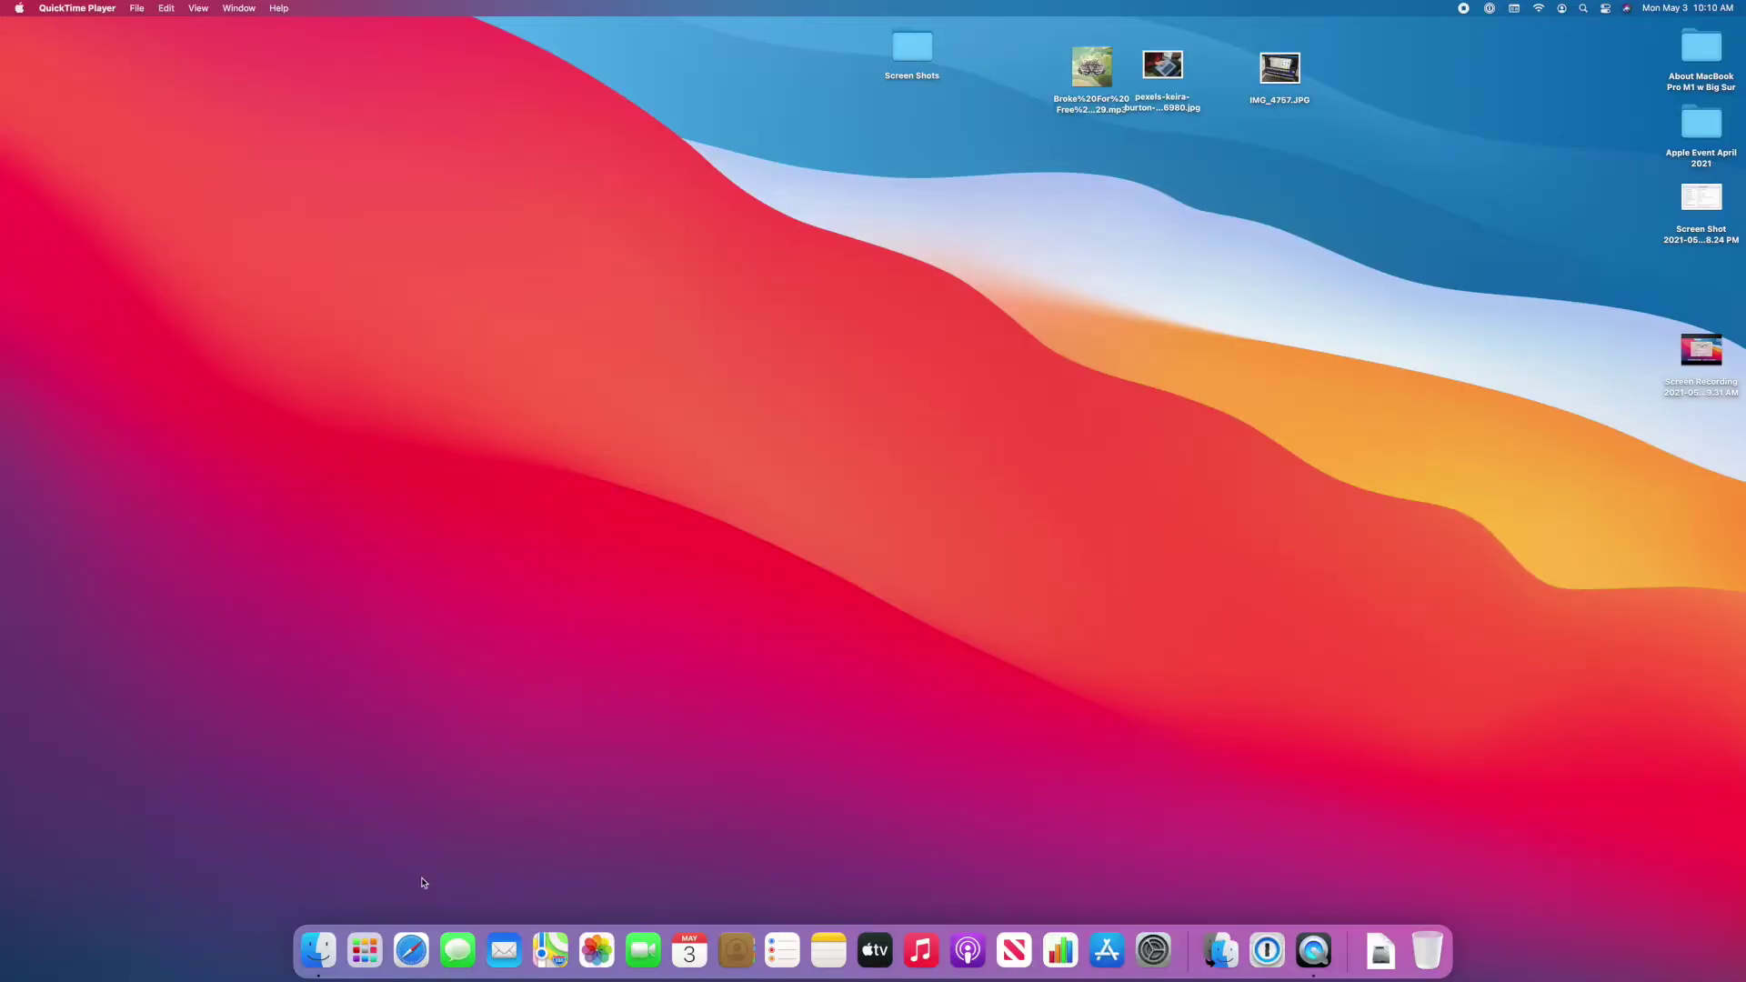
Step: Launch Google Drive from Finder's Applications folder and advance through the welcome slides
{"action": "left_click", "coordinate": [318, 951]}
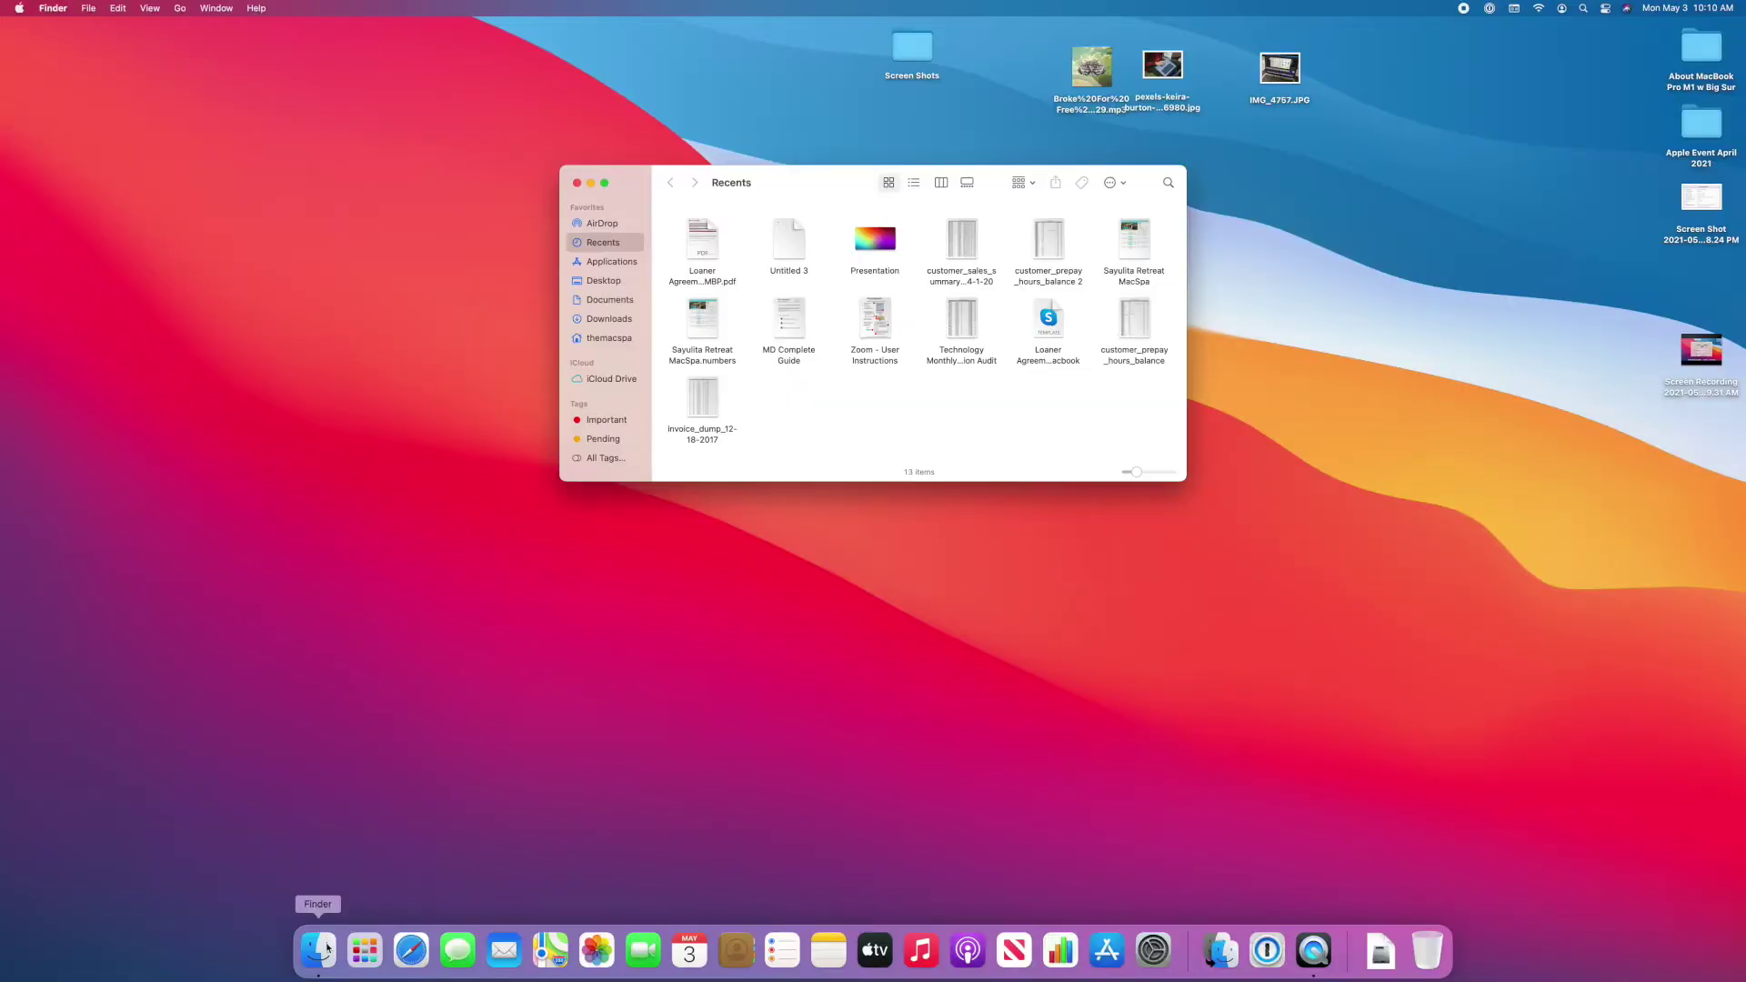
{"action": "left_click", "coordinate": [604, 264]}
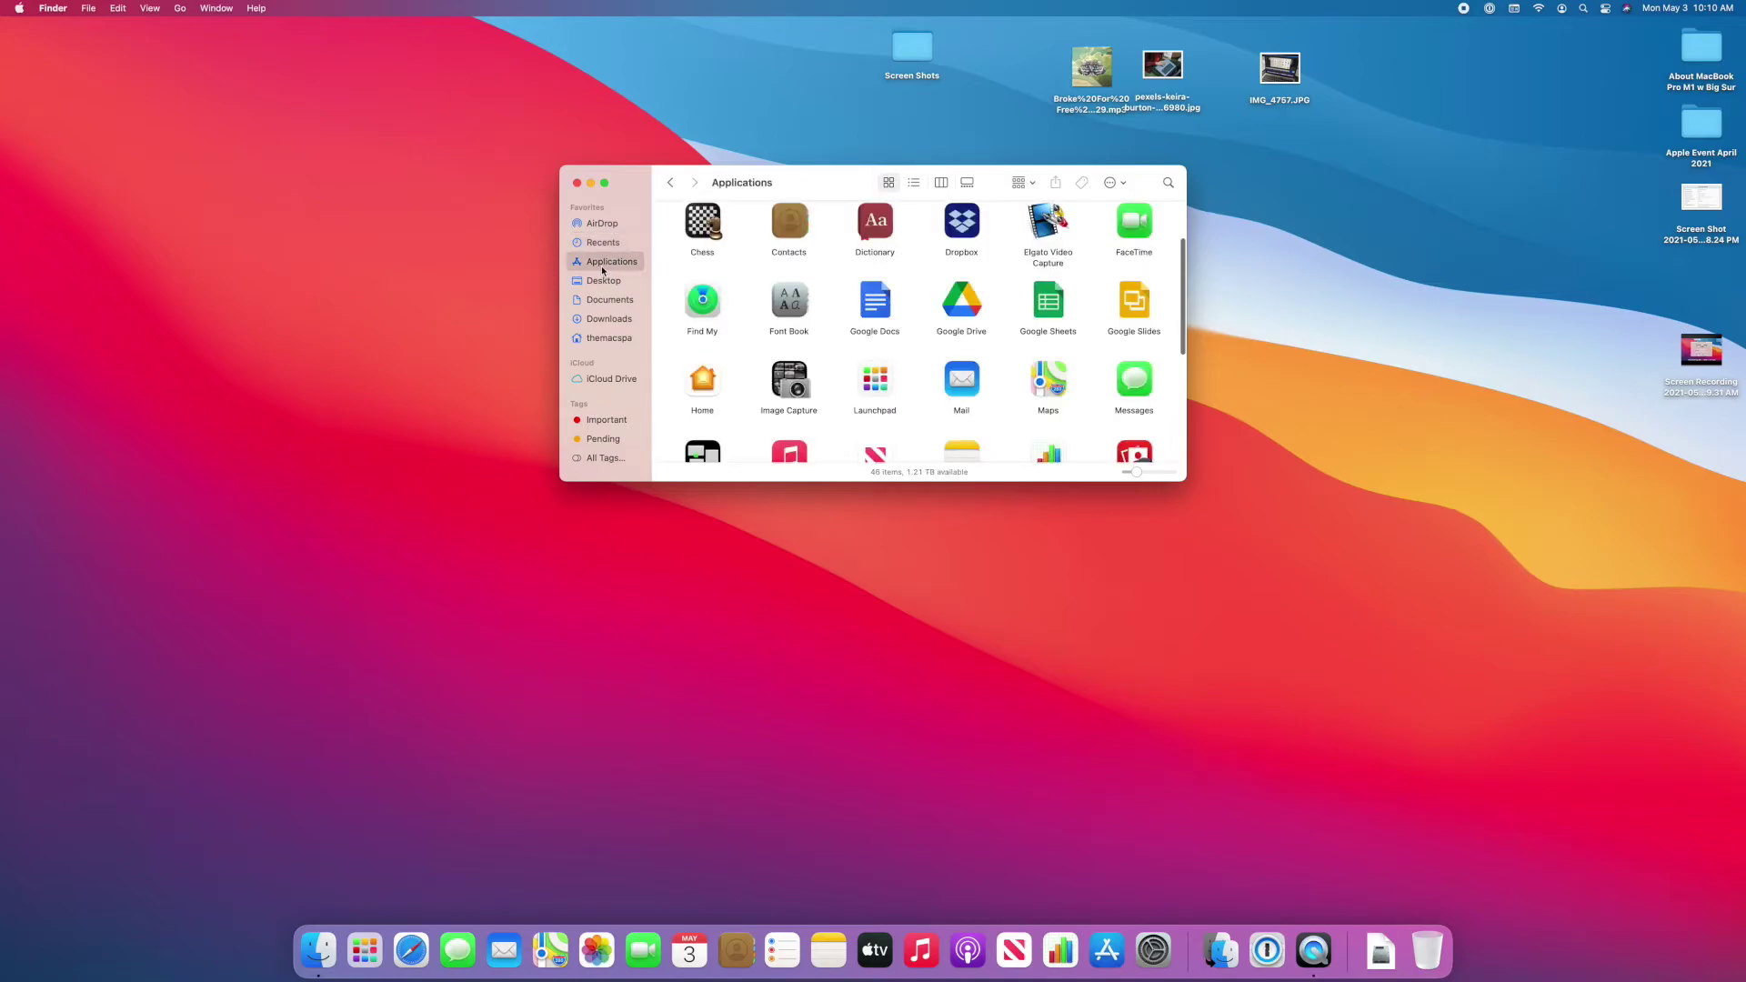
{"action": "left_click", "coordinate": [971, 308]}
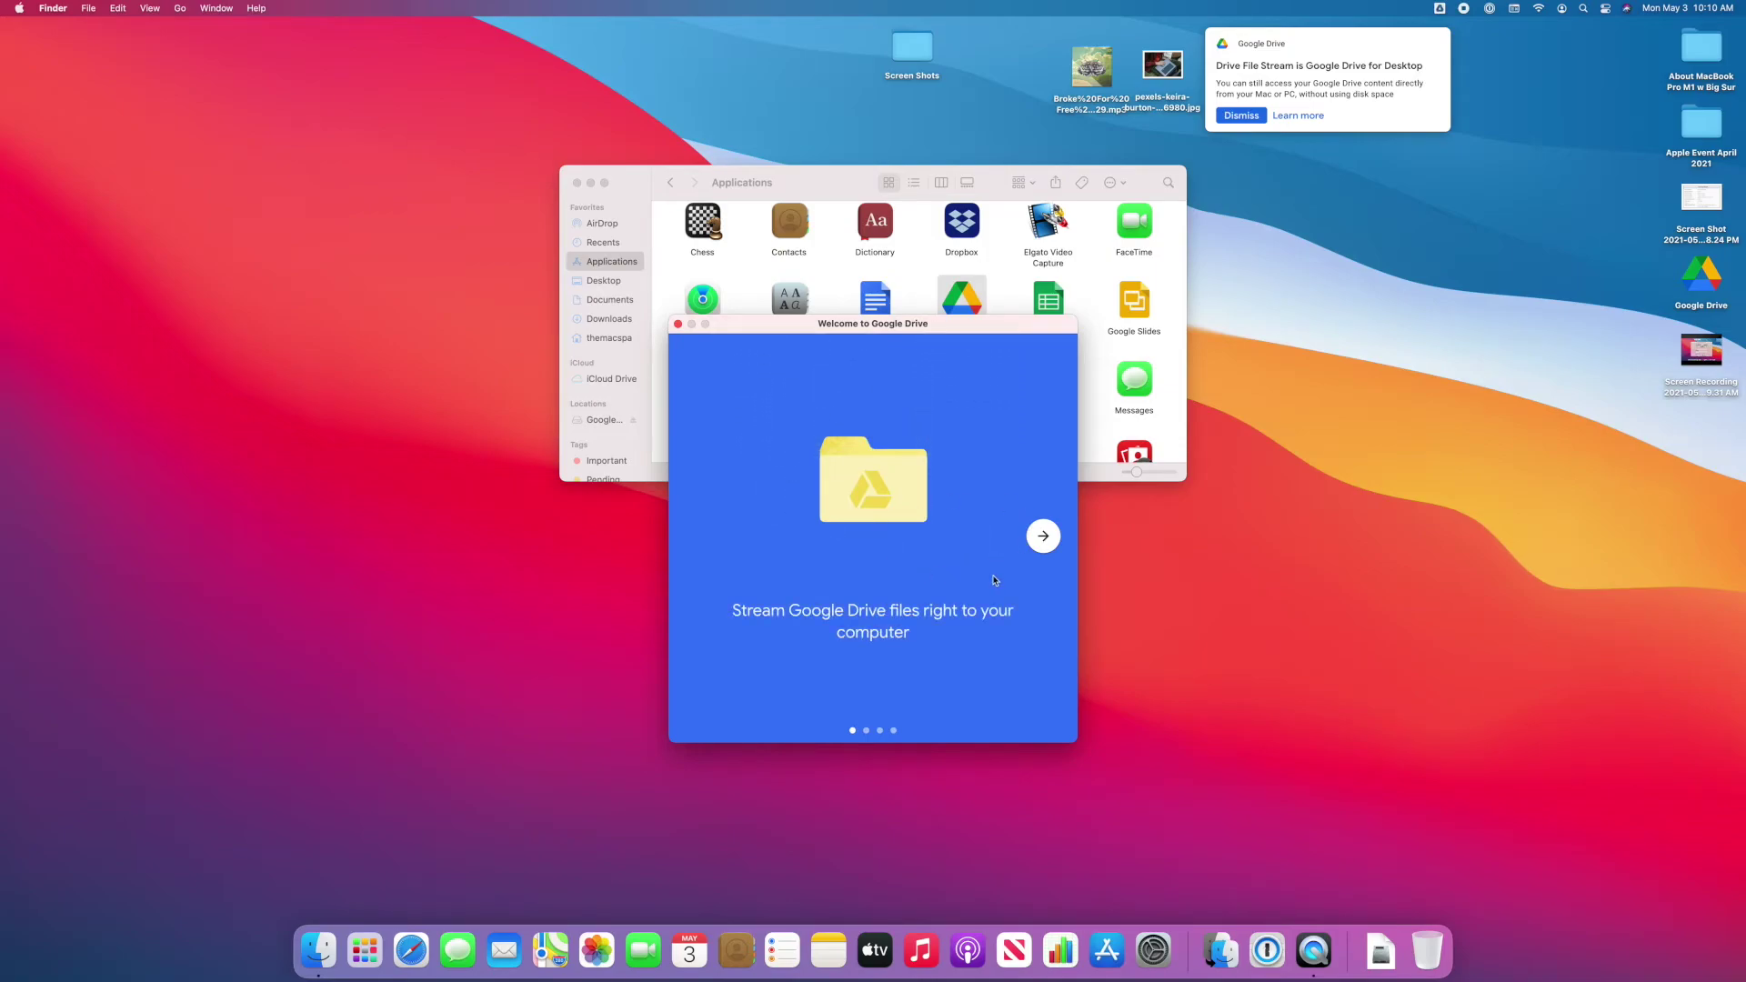
{"action": "left_click", "coordinate": [1044, 538]}
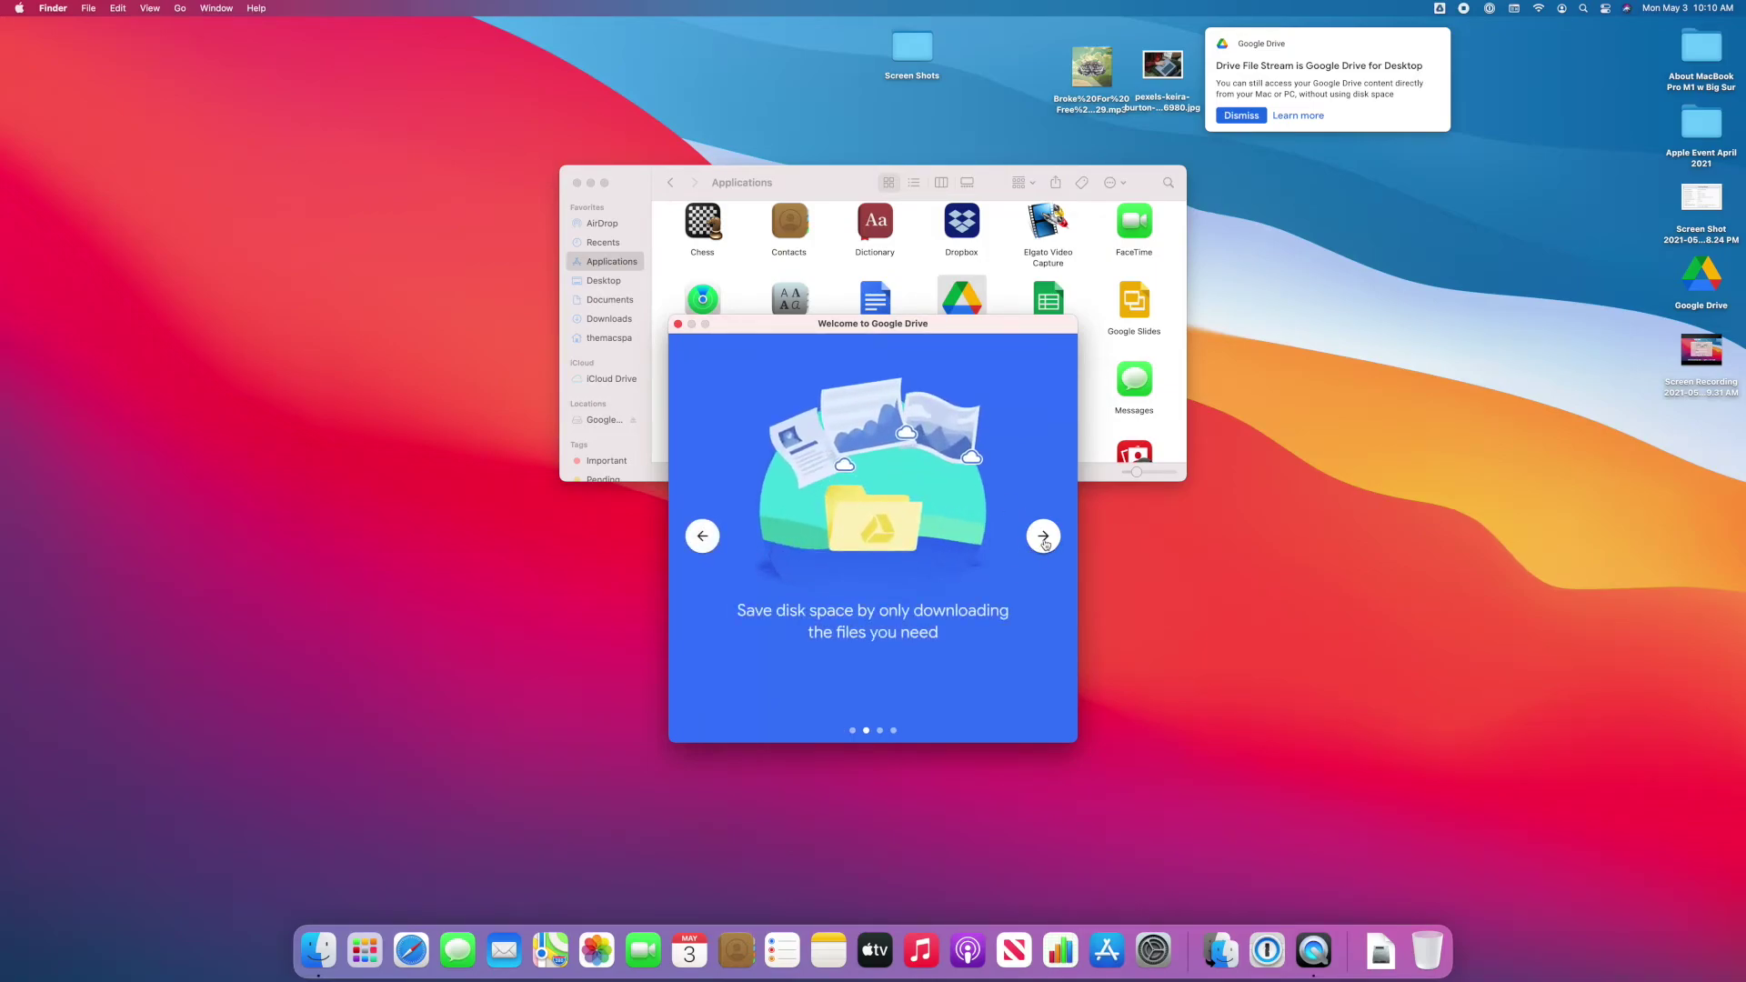
{"action": "left_click", "coordinate": [1046, 537]}
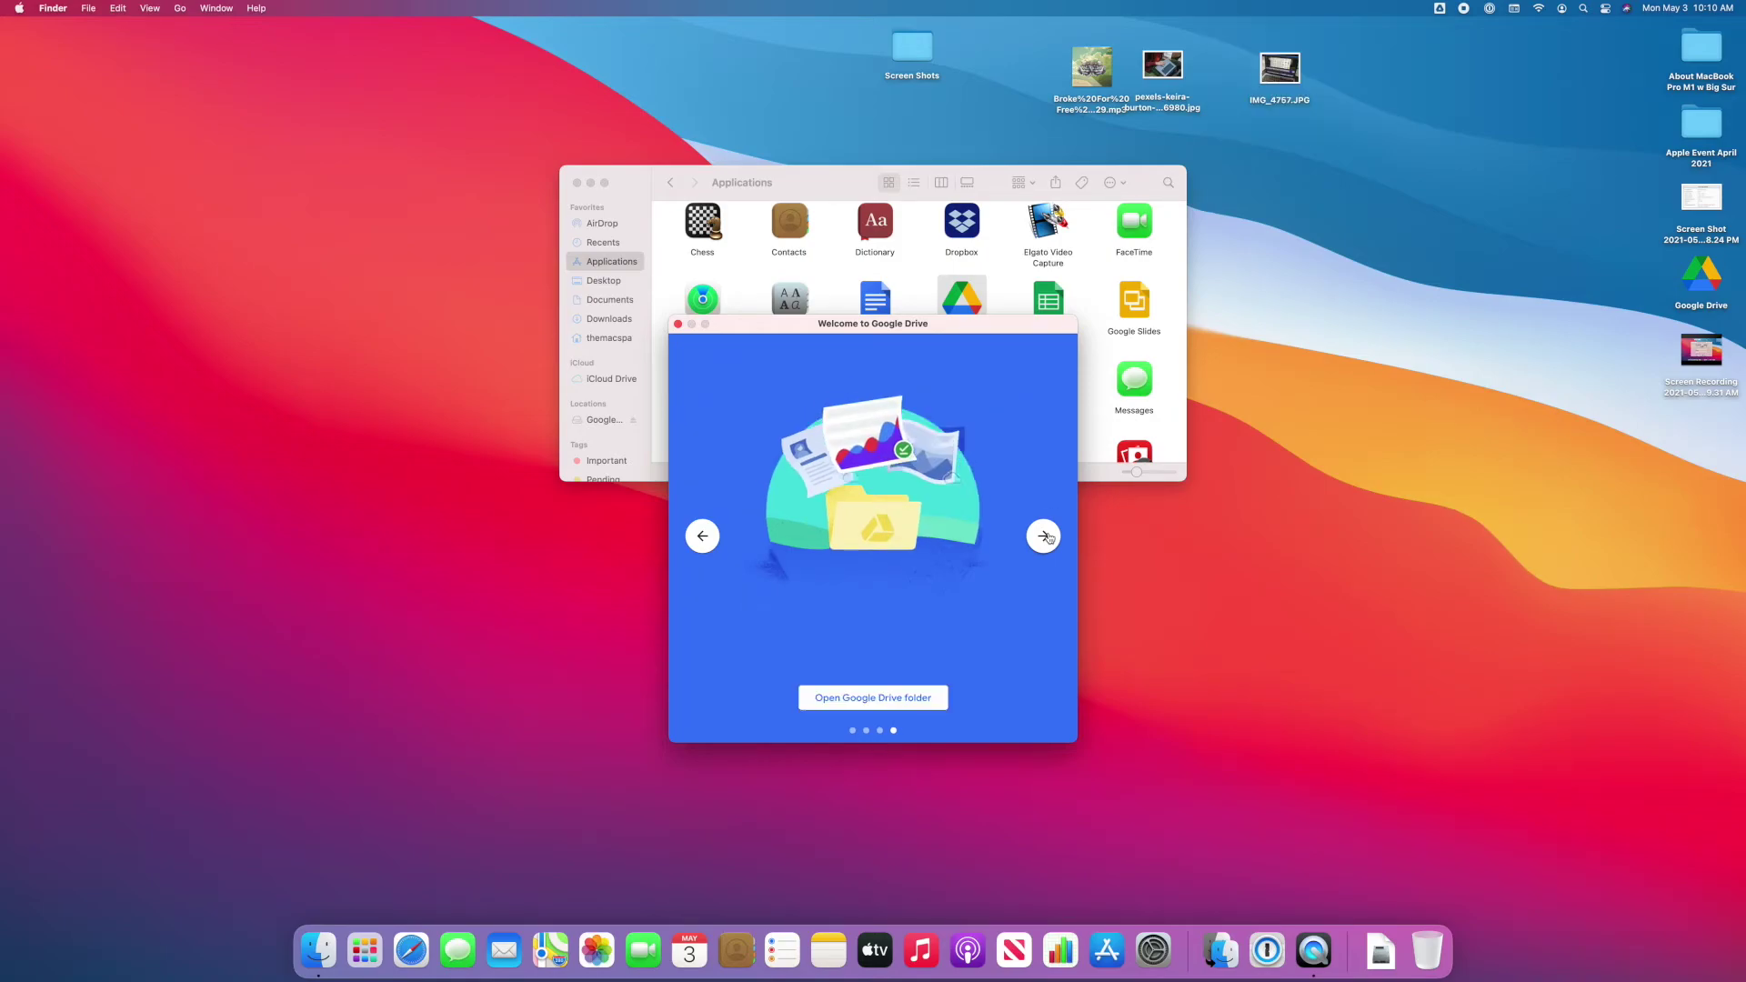
Step: Open the Google Drive folder and browse the files in My Drive
{"action": "left_click", "coordinate": [886, 699]}
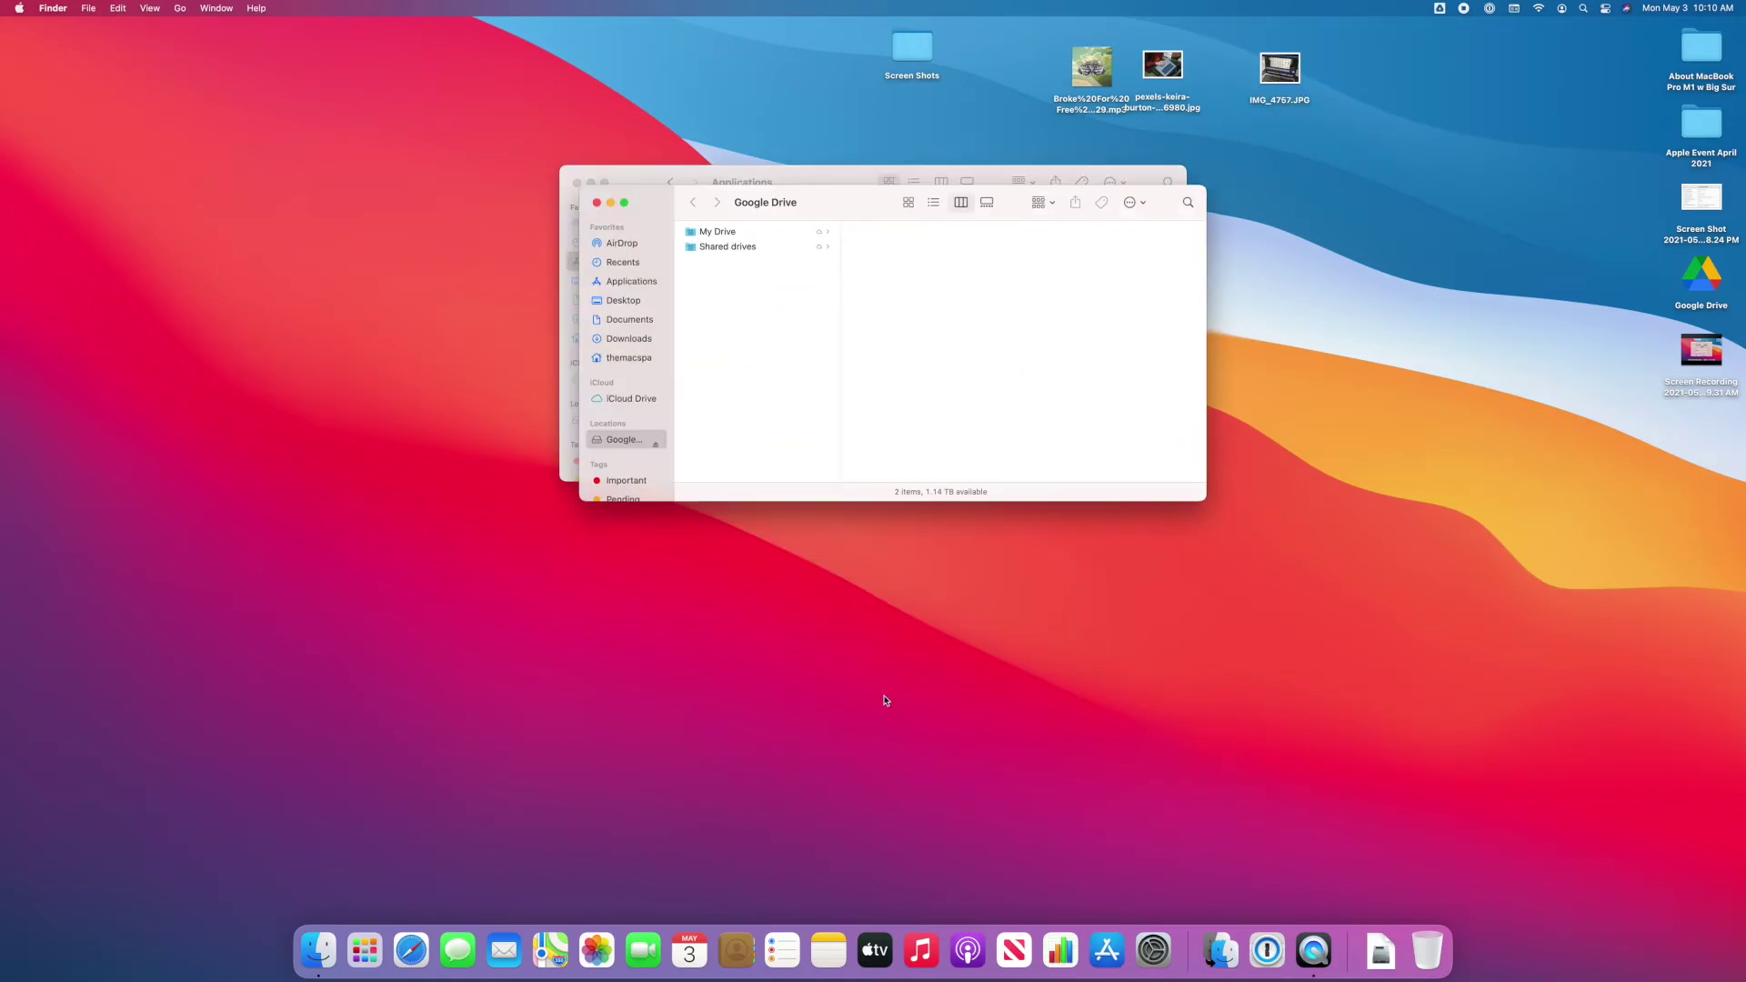
{"action": "left_click", "coordinate": [727, 235]}
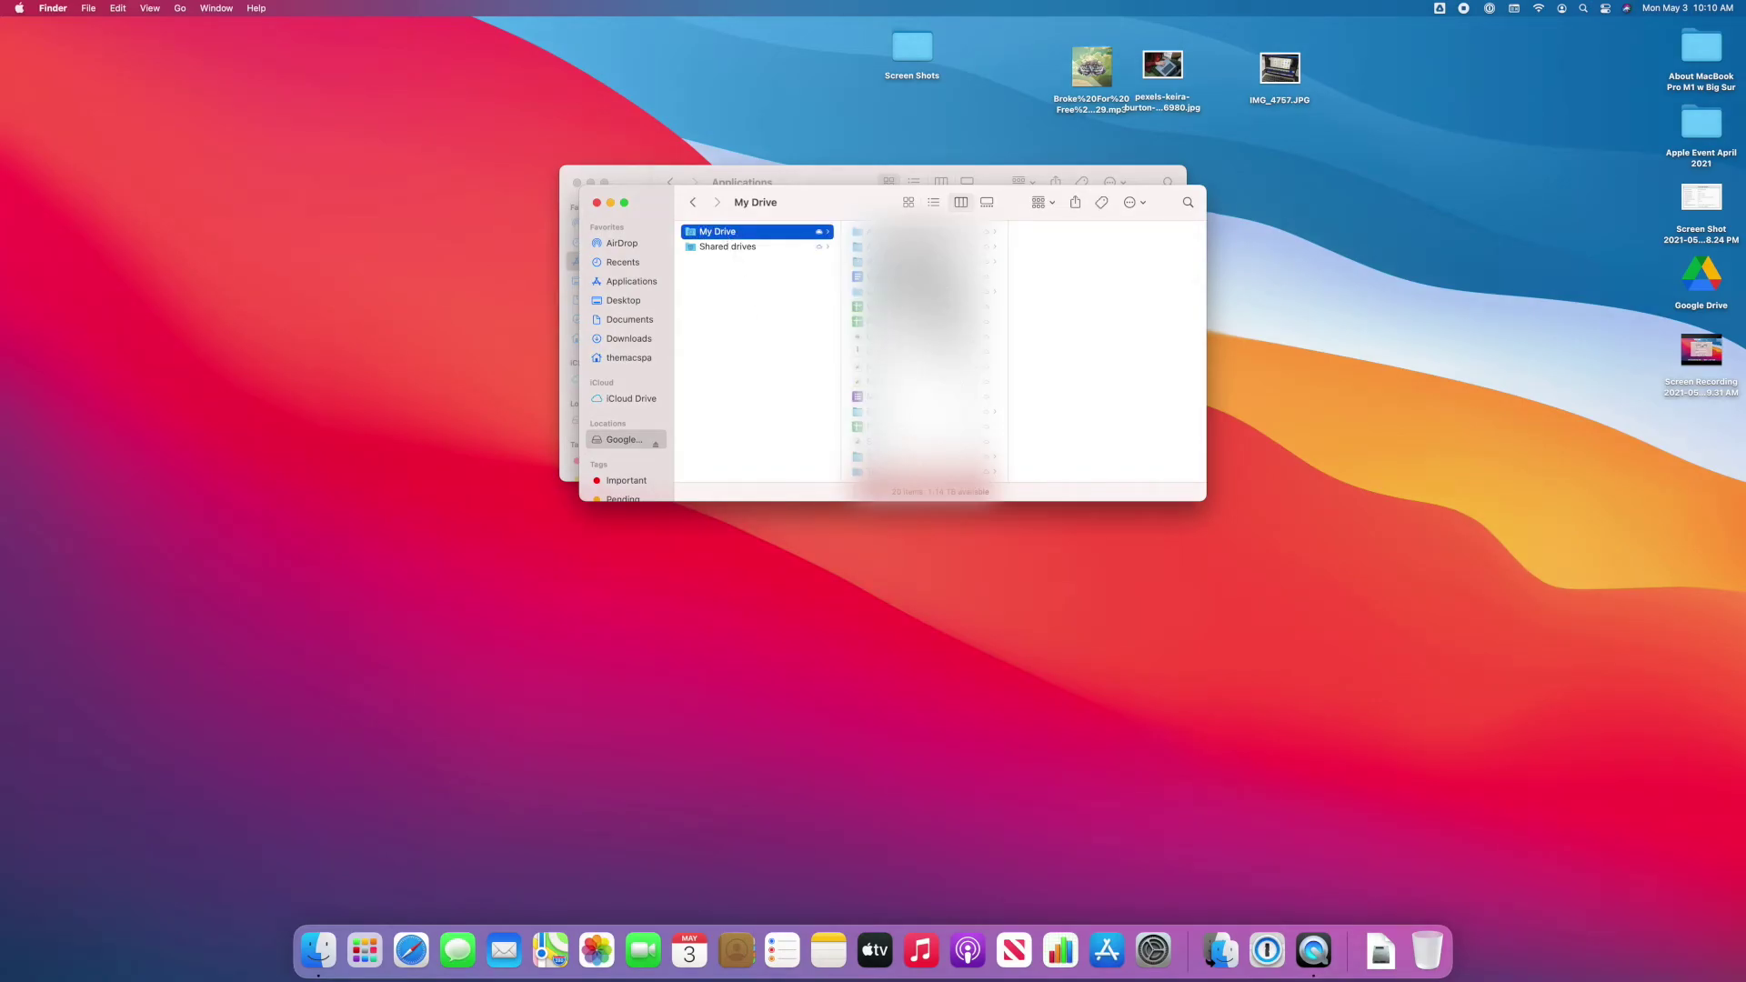
{"action": "scroll", "coordinate": [918, 355], "scroll_direction": "down", "scroll_amount": 2}
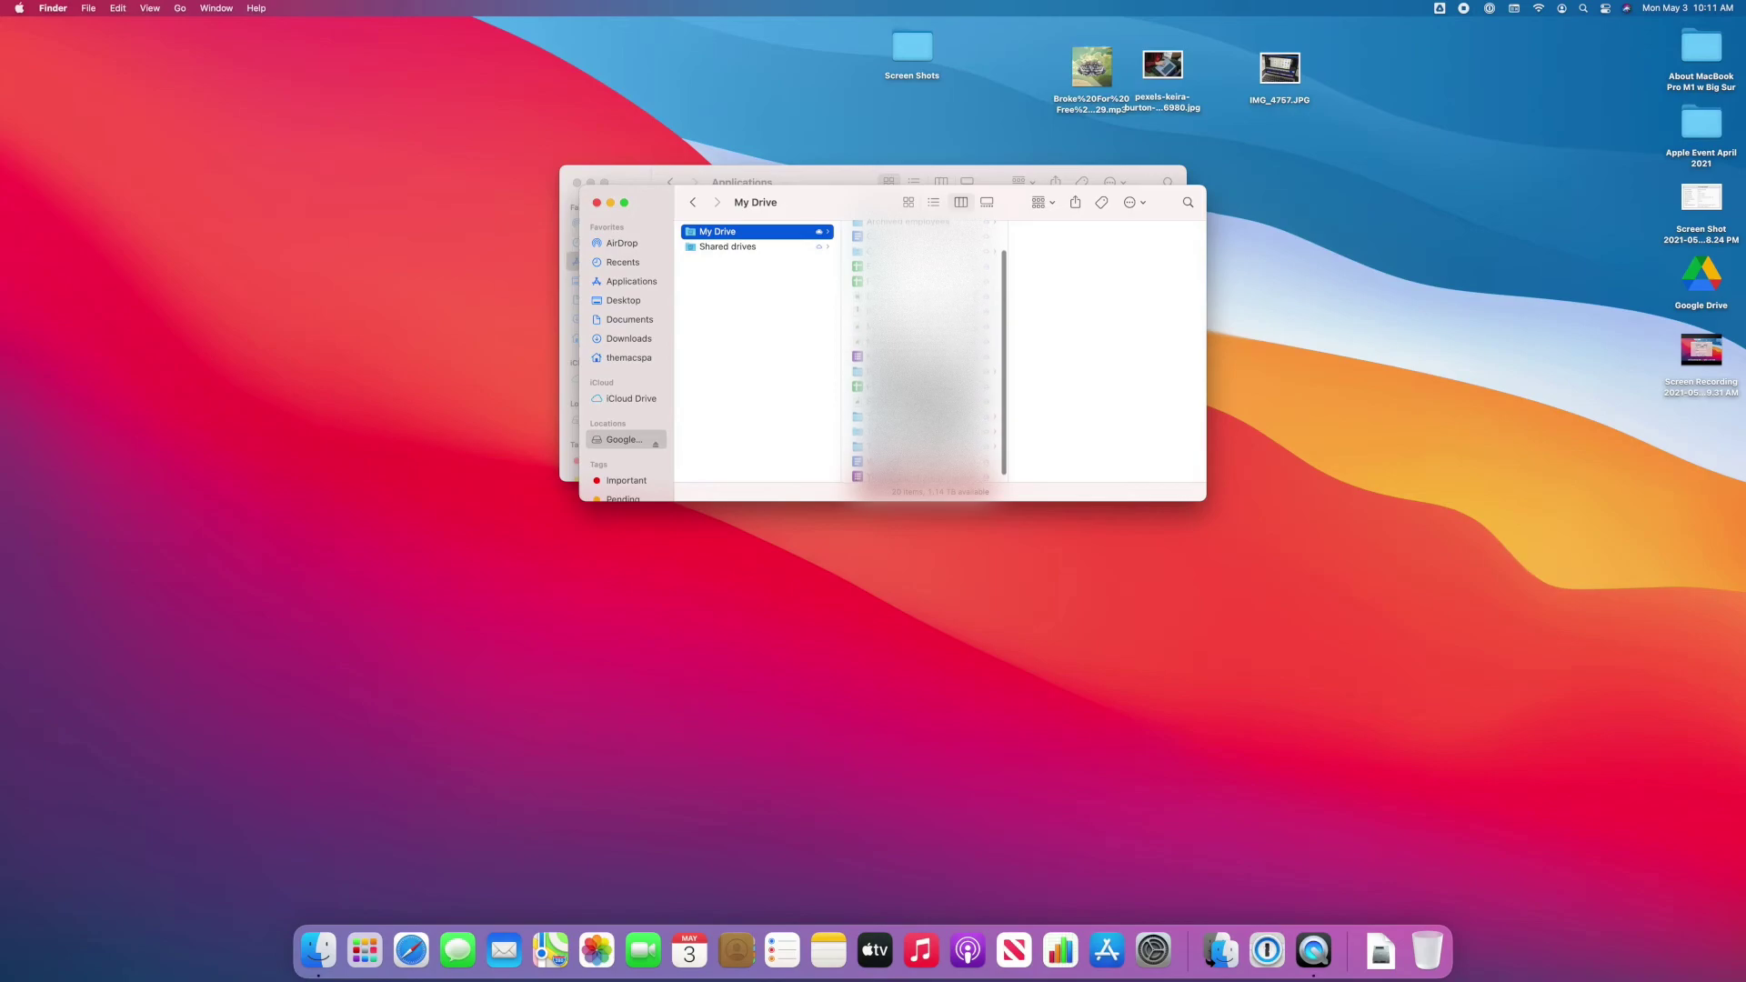
Step: Check the Google Drive menu-bar status panel, then open the empty Shared drives folder
{"action": "left_click", "coordinate": [1441, 8]}
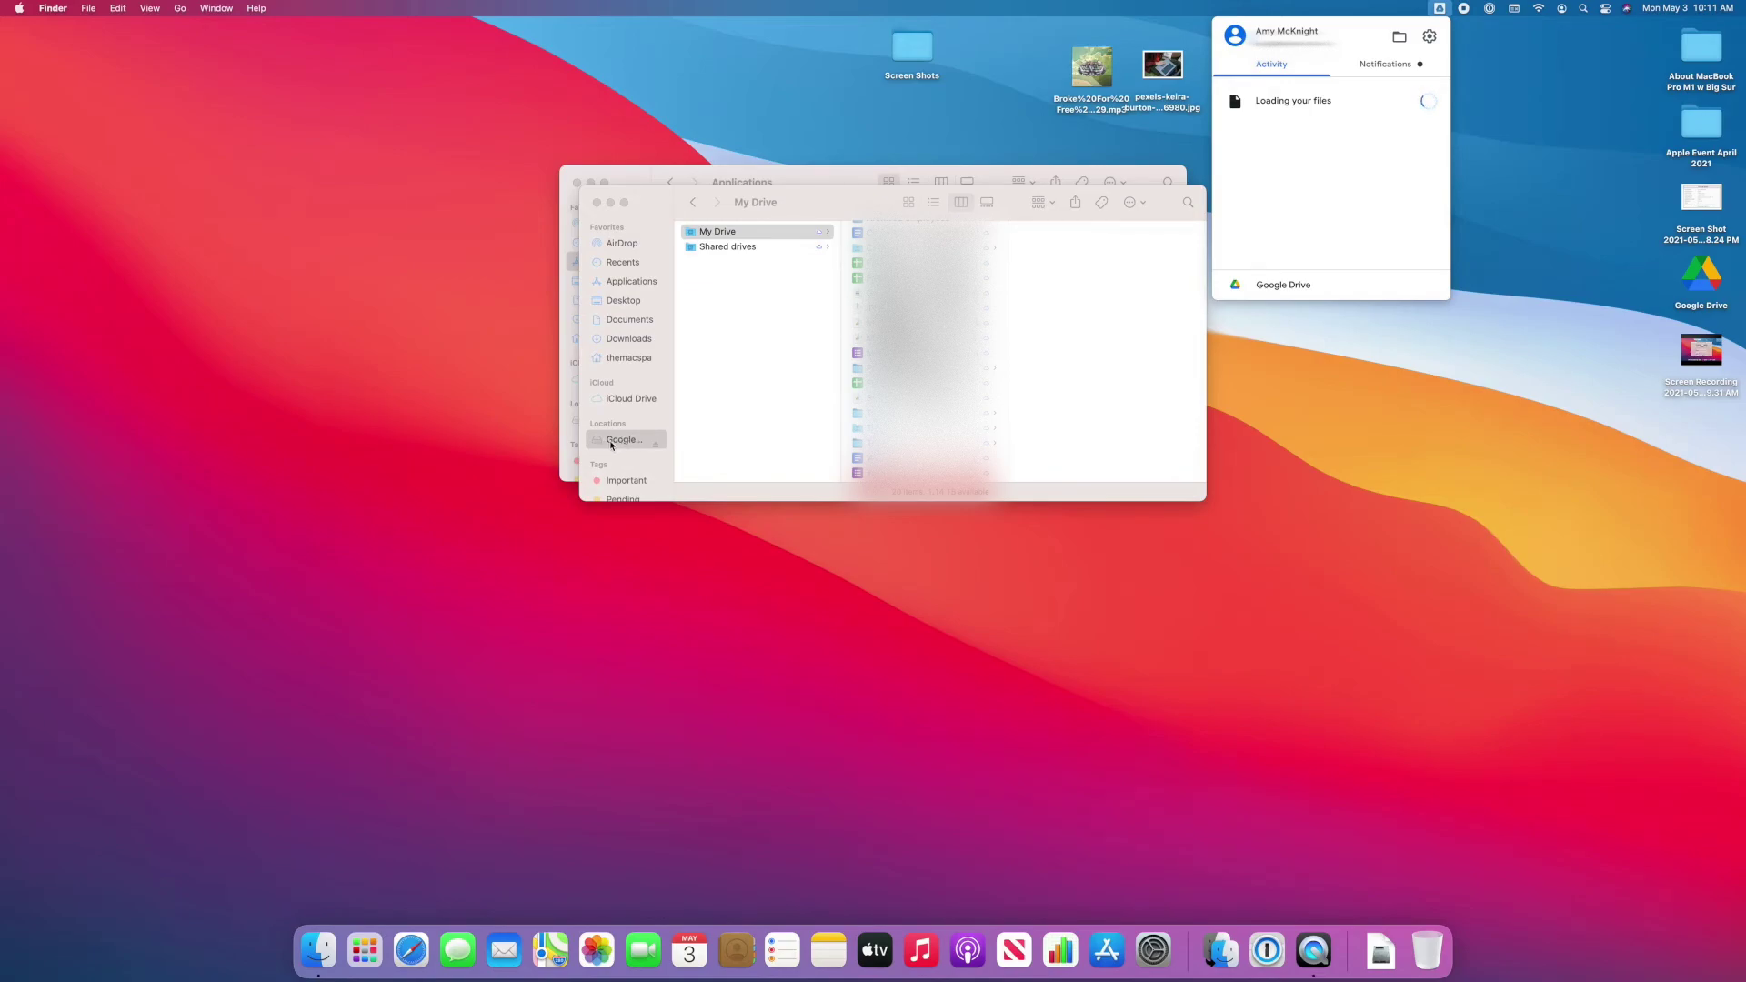
{"action": "left_click", "coordinate": [615, 445]}
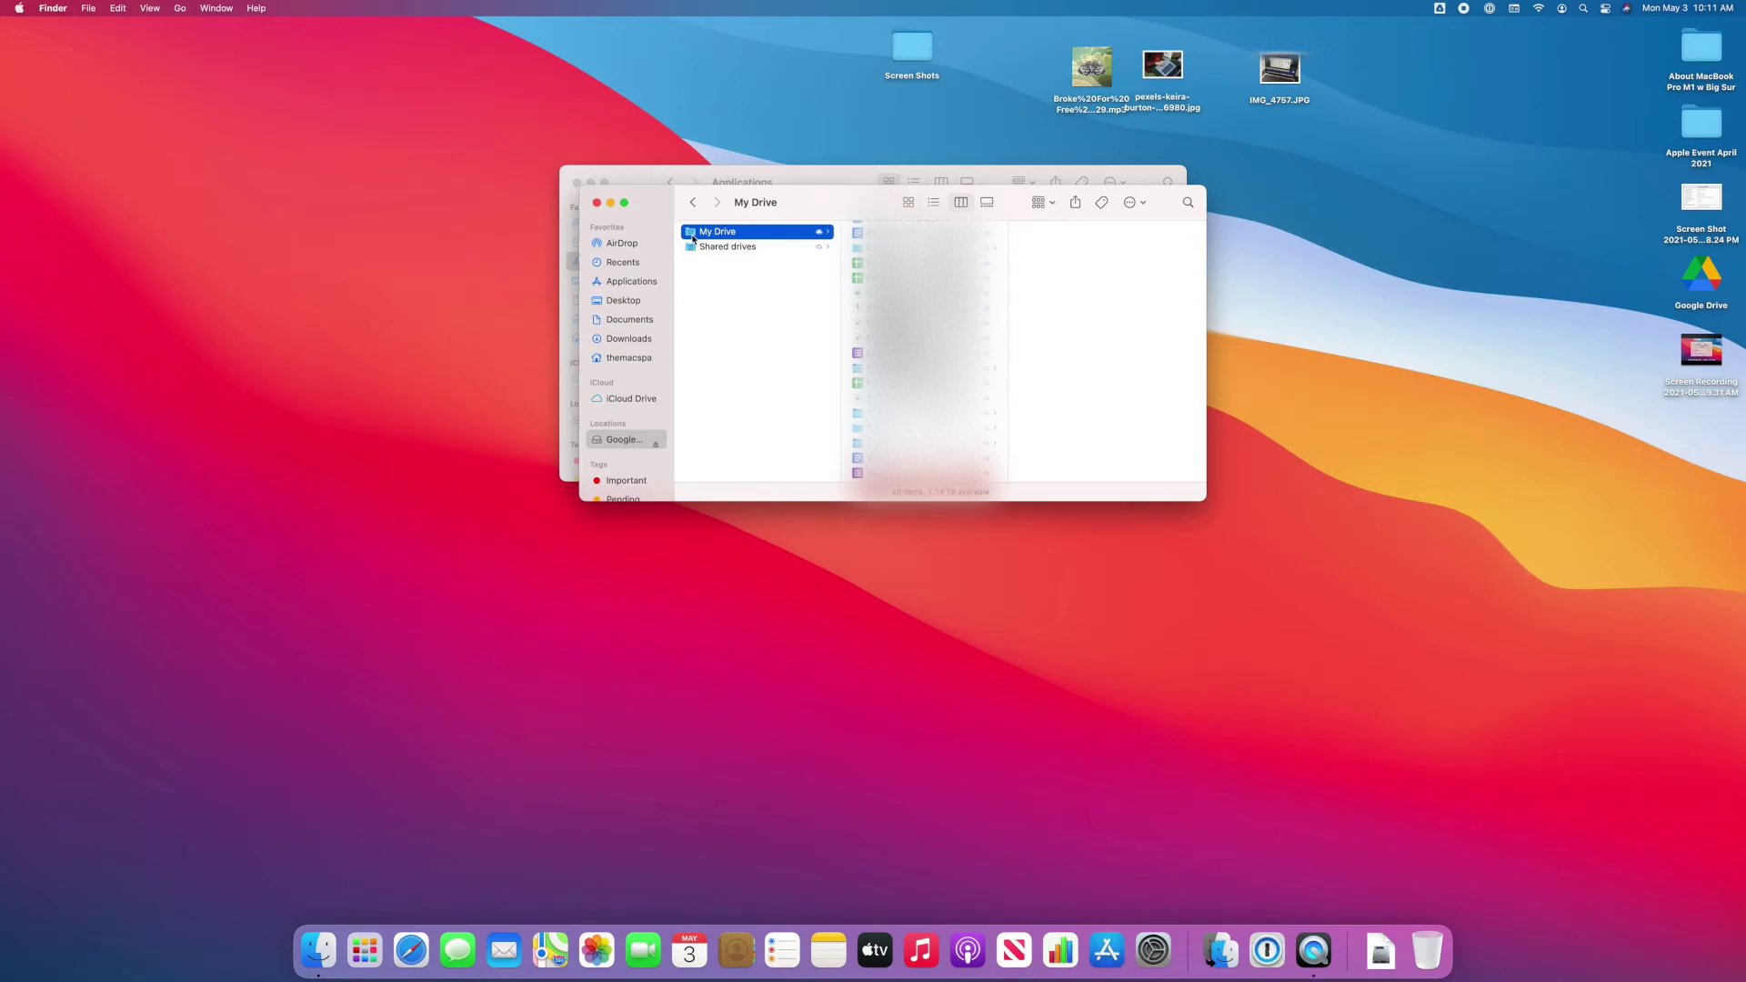
{"action": "scroll", "coordinate": [920, 355], "scroll_direction": "up", "scroll_amount": 3}
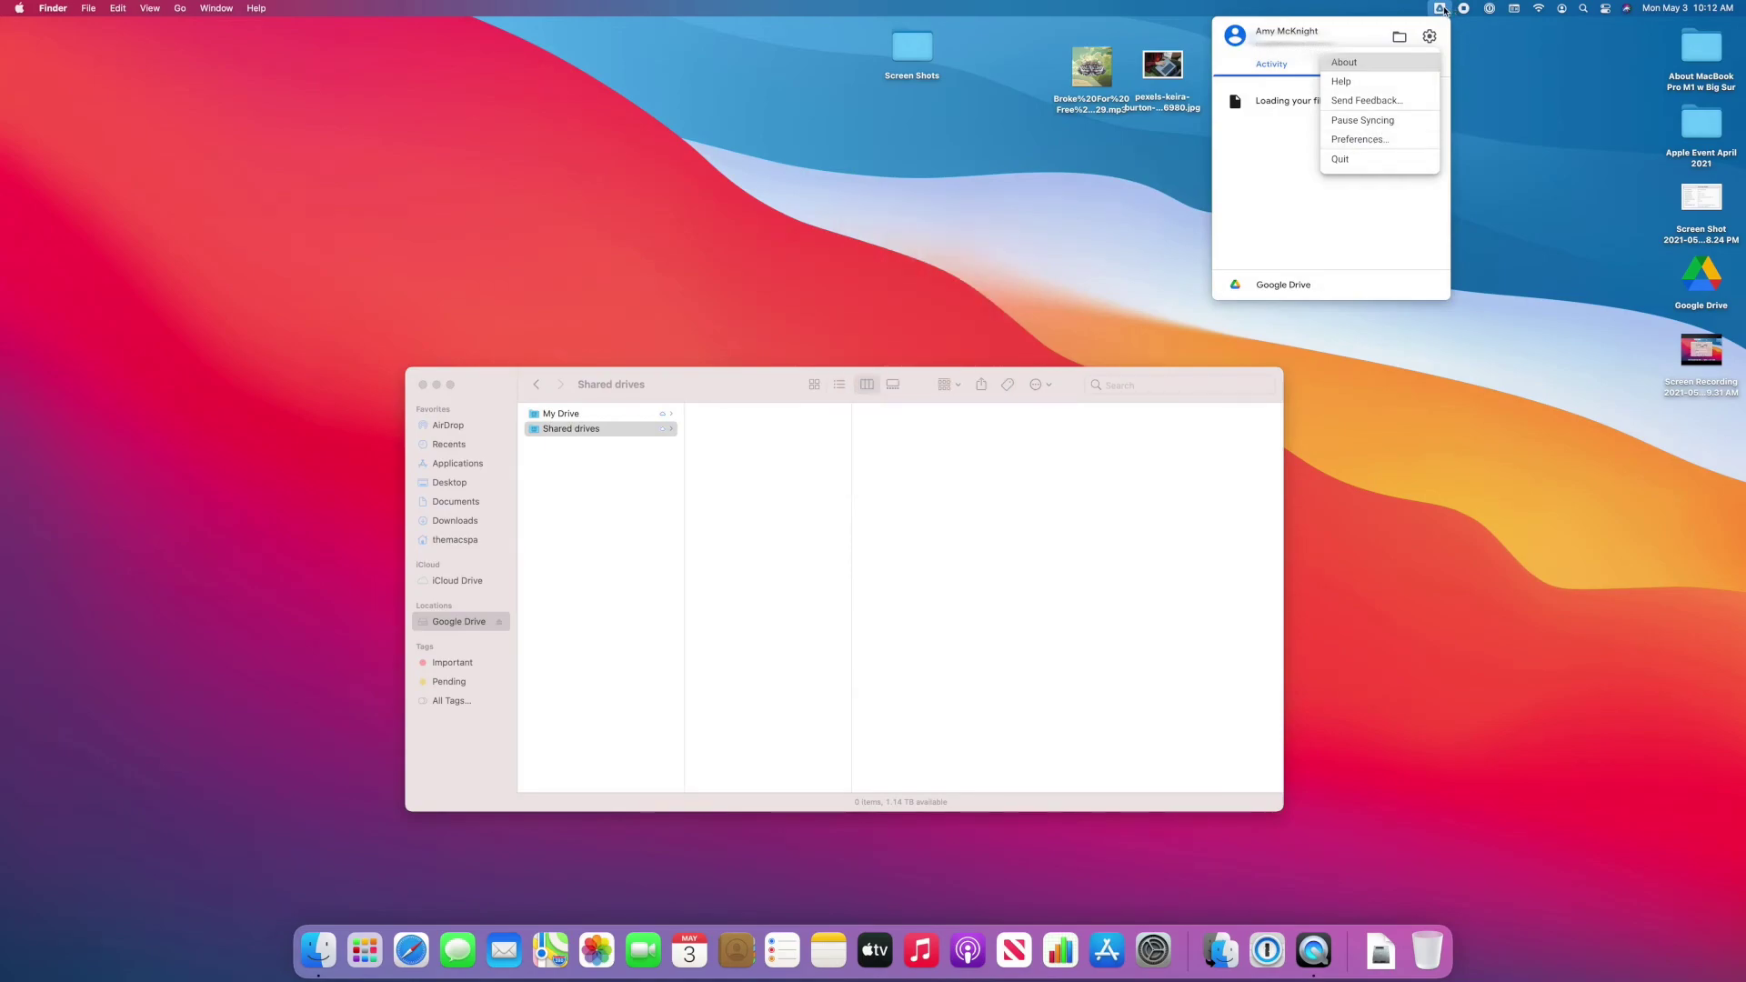
{"action": "left_click", "coordinate": [1443, 10]}
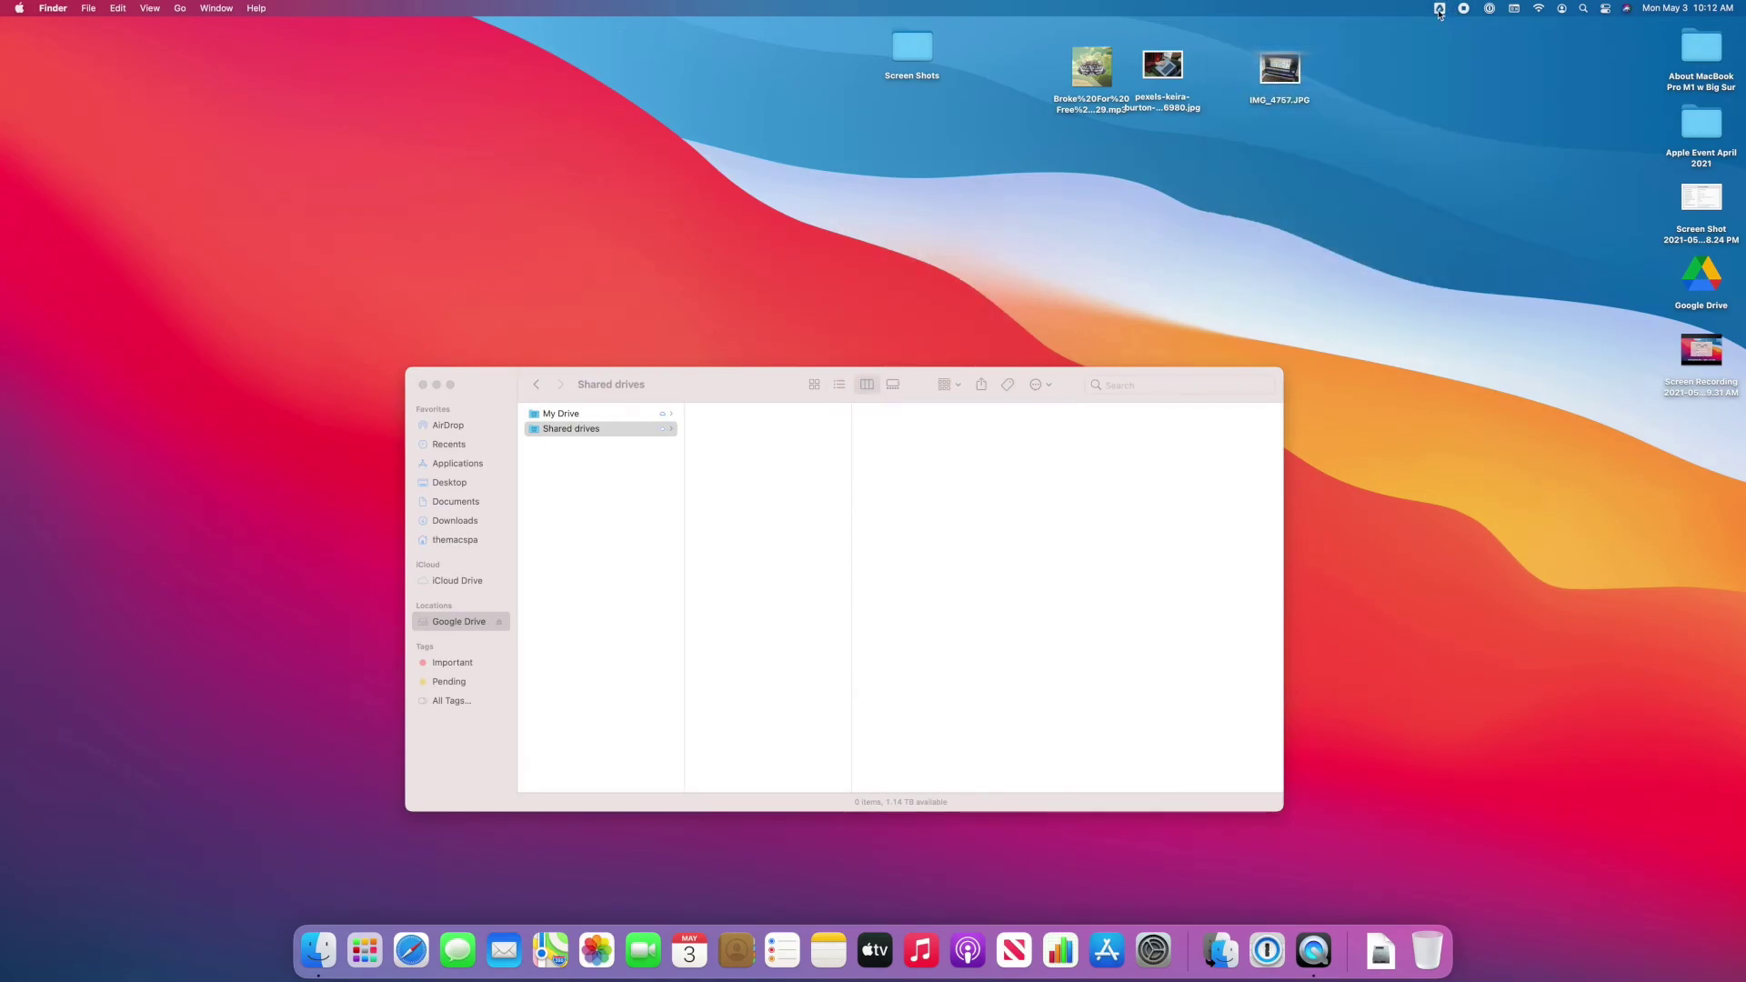
{"action": "left_click", "coordinate": [1442, 9]}
{"action": "left_click", "coordinate": [1430, 38]}
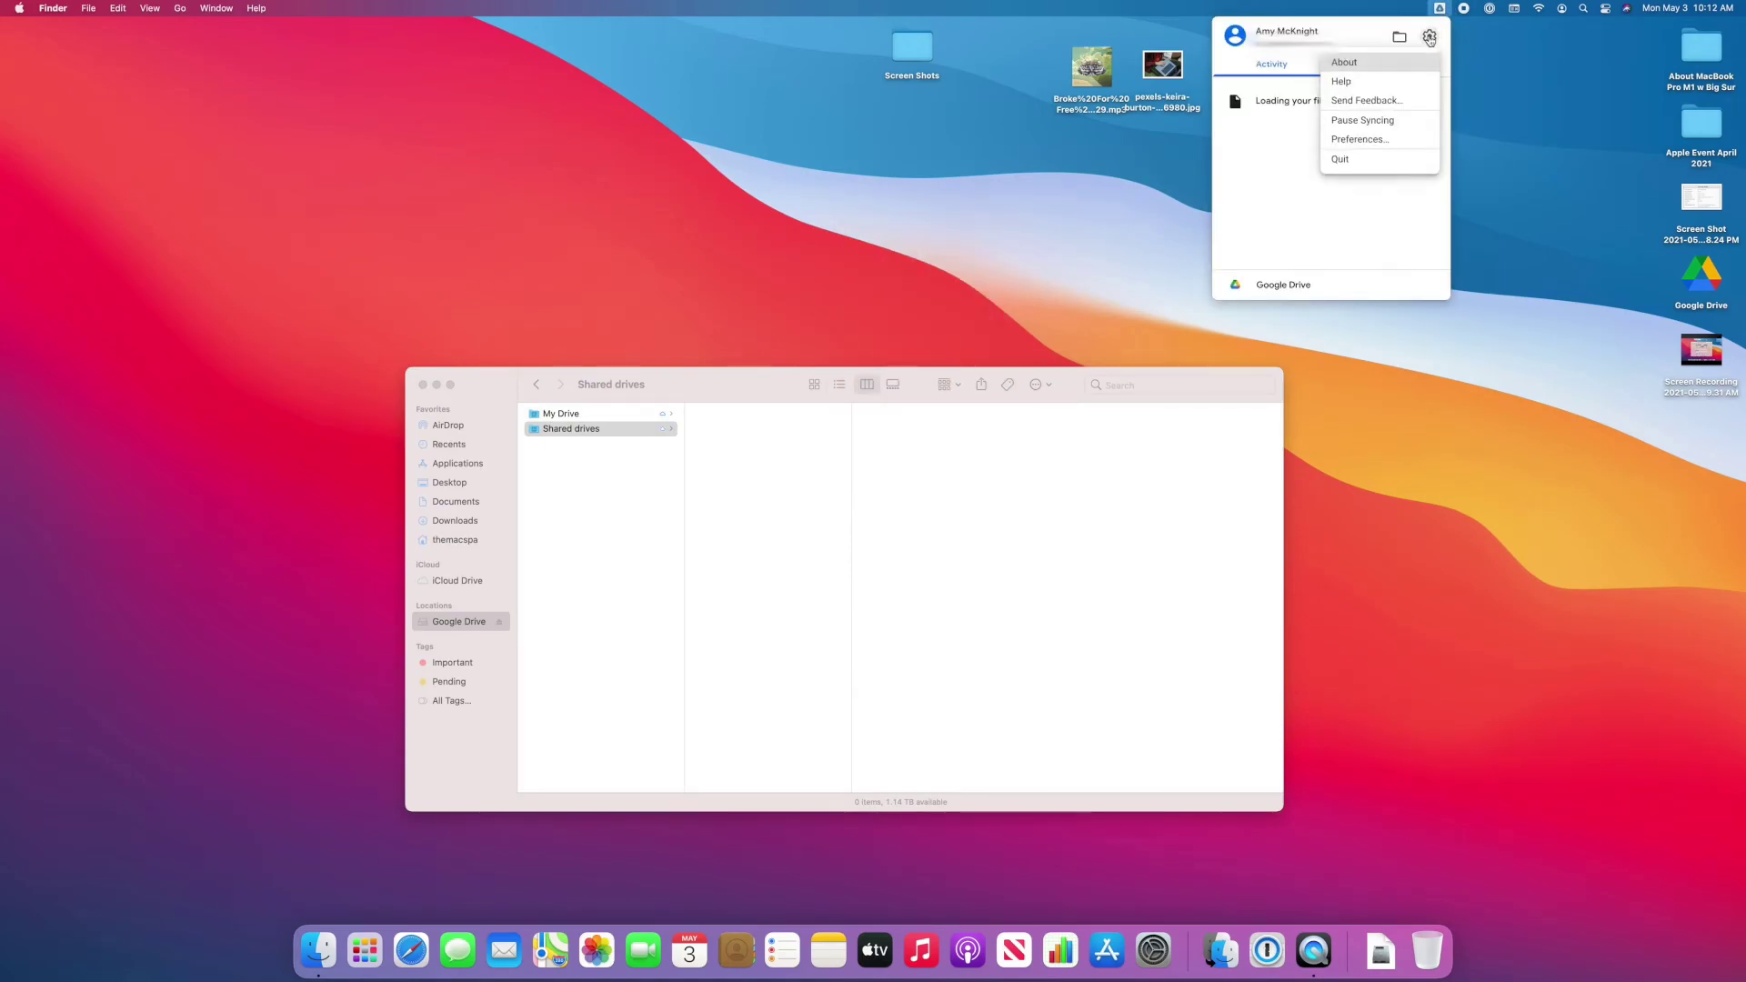
{"action": "left_click", "coordinate": [1368, 143]}
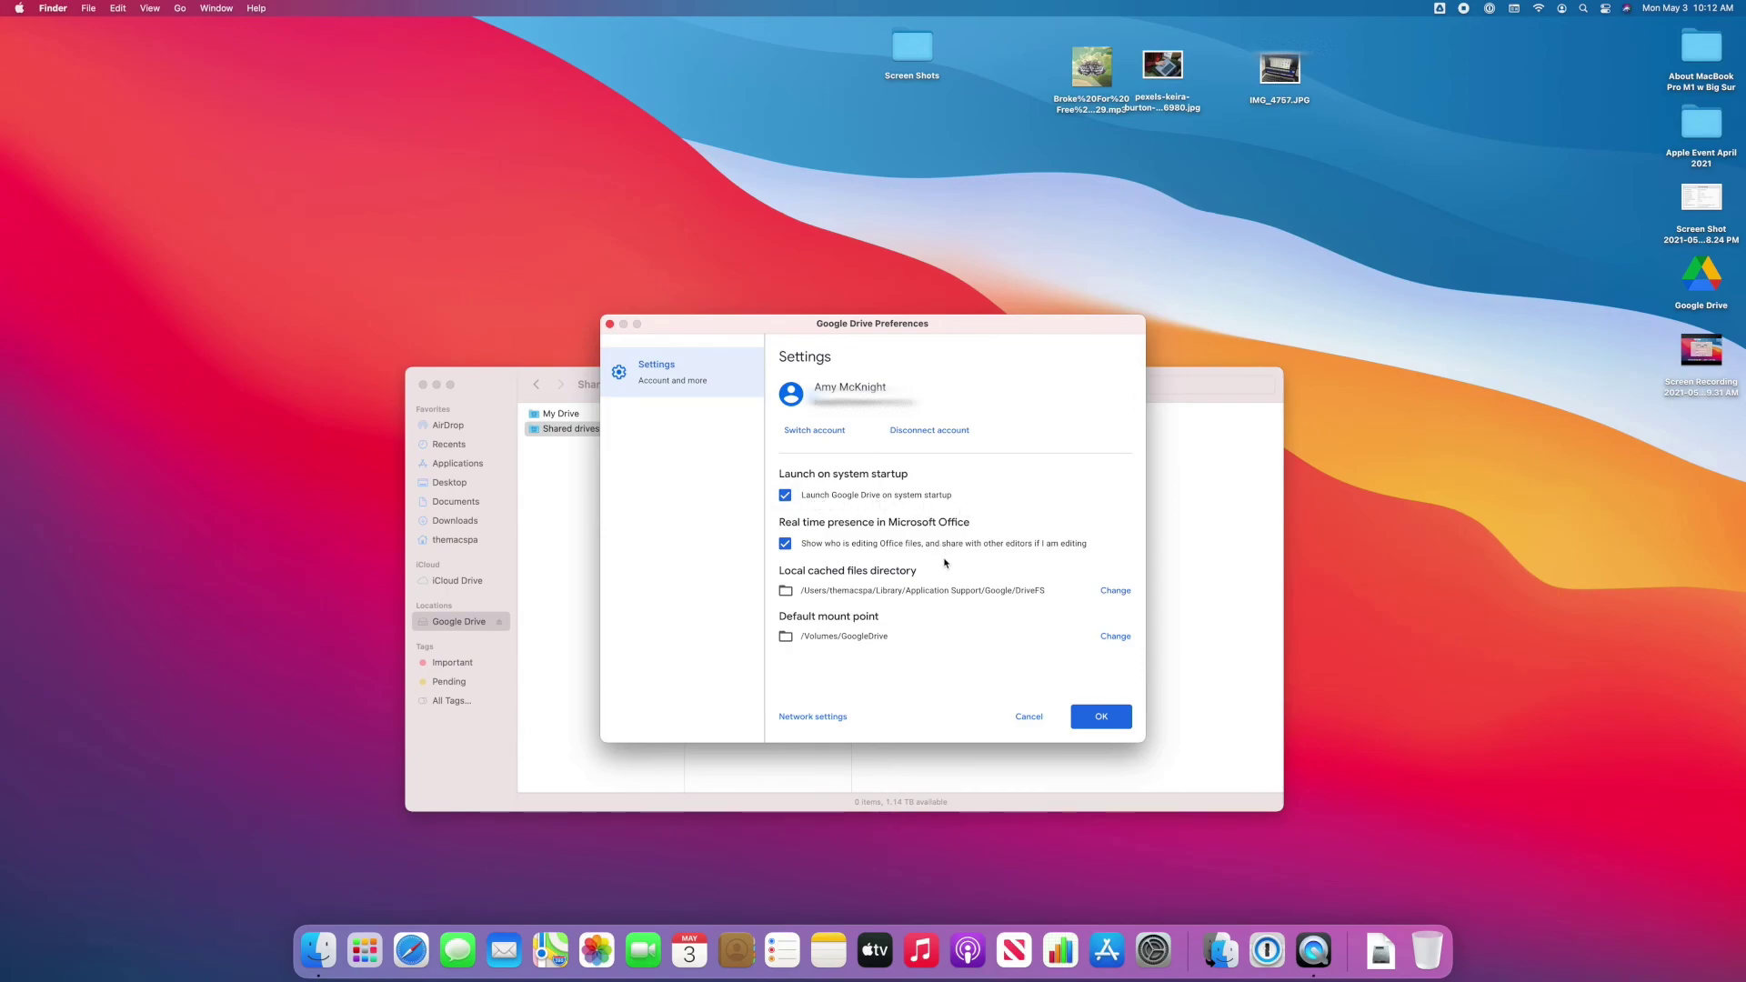
{"action": "left_click", "coordinate": [1091, 719]}
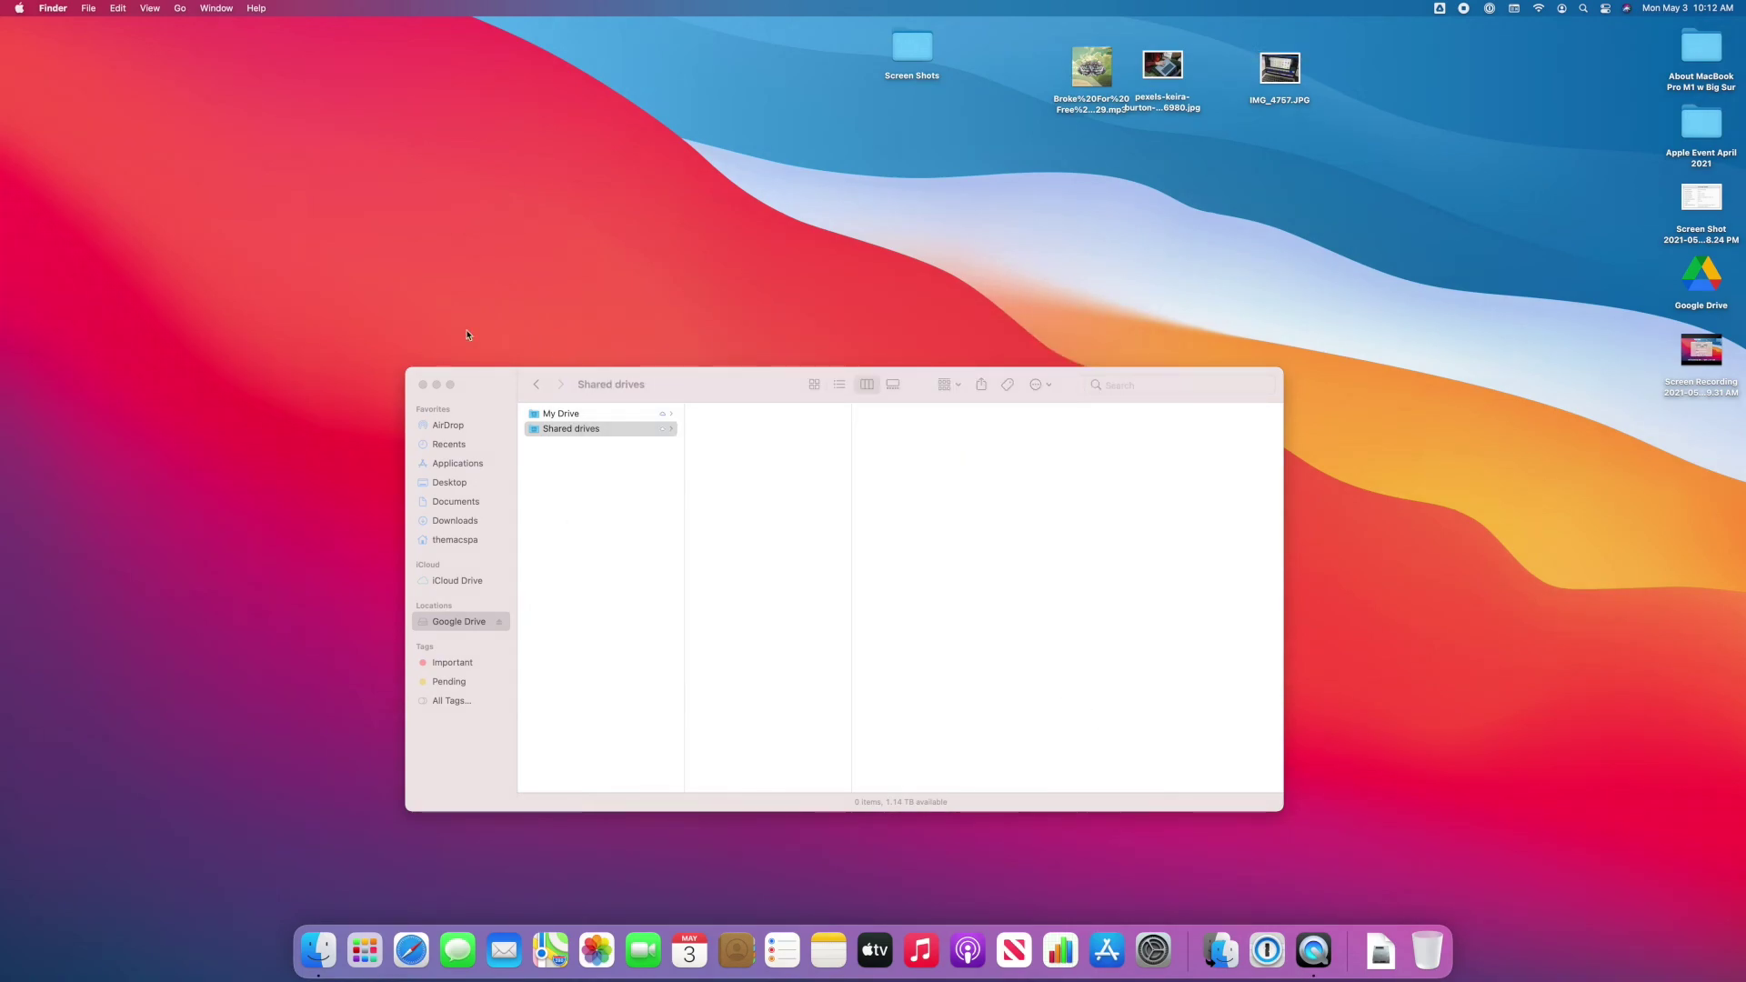